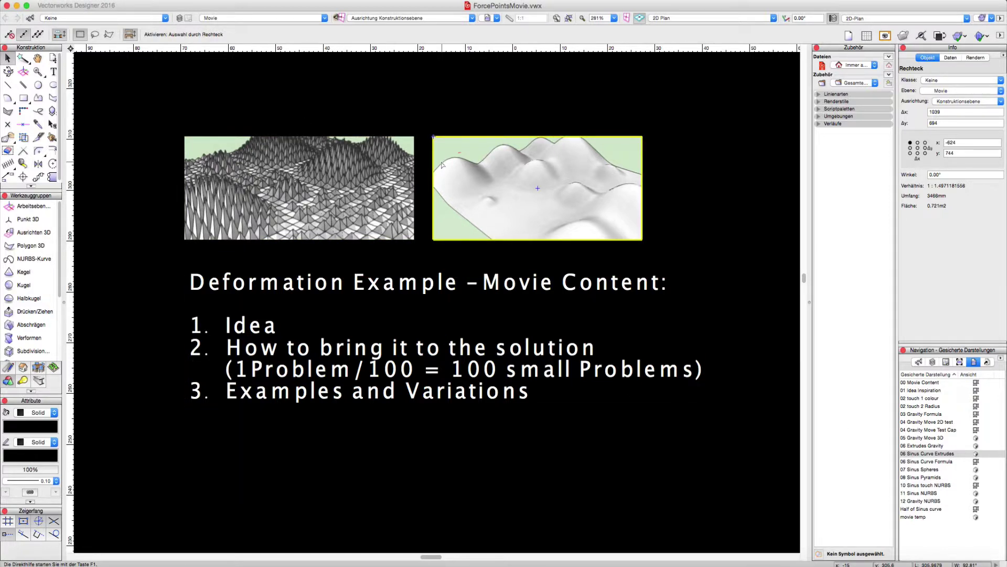
Go through the inspiration images in the saved view 01 Idea Inspiration, and show the saved view 03 Gravity Formula
{"action": "double_click", "coordinate": [923, 391]}
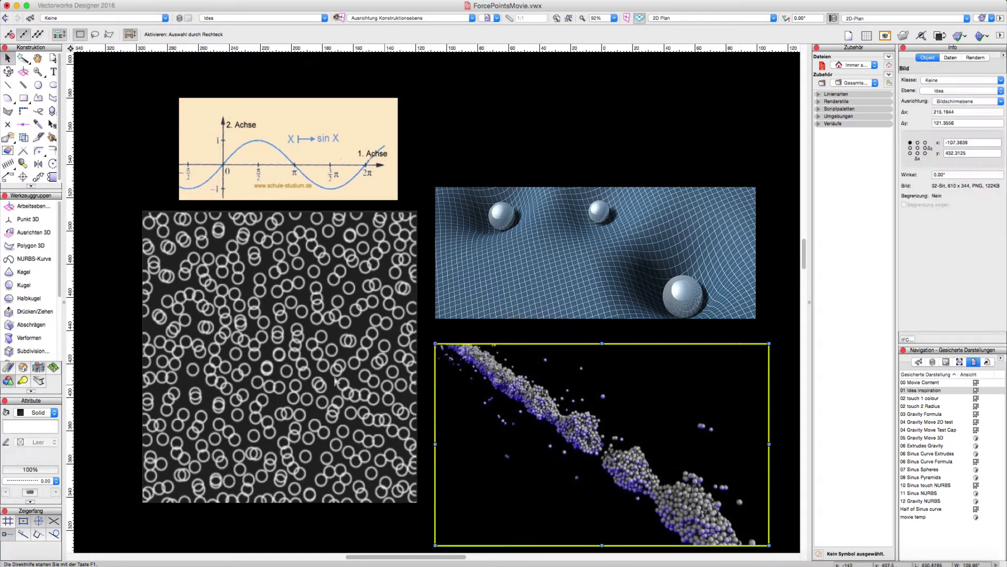
{"action": "left_click", "coordinate": [315, 375]}
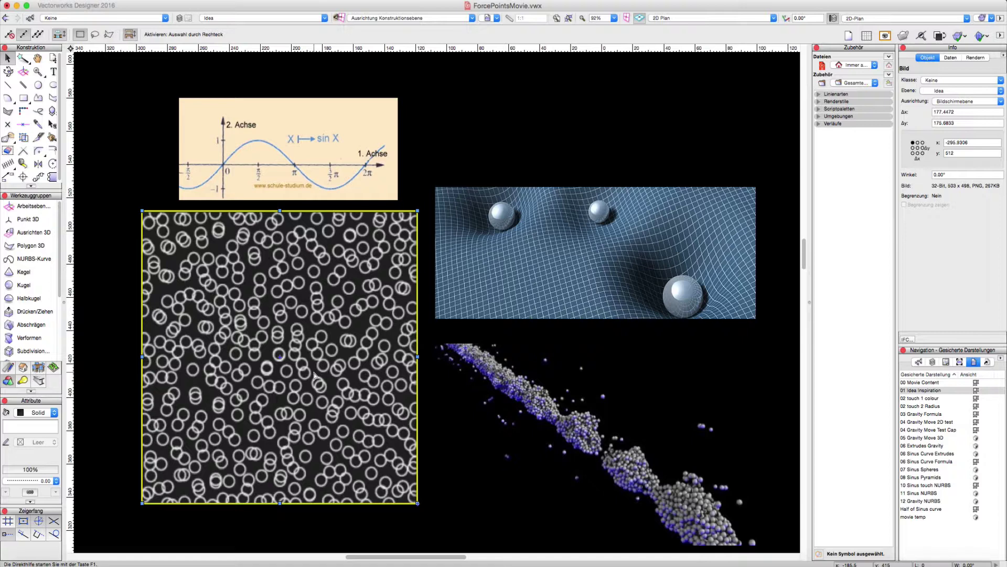
{"action": "left_click", "coordinate": [522, 256]}
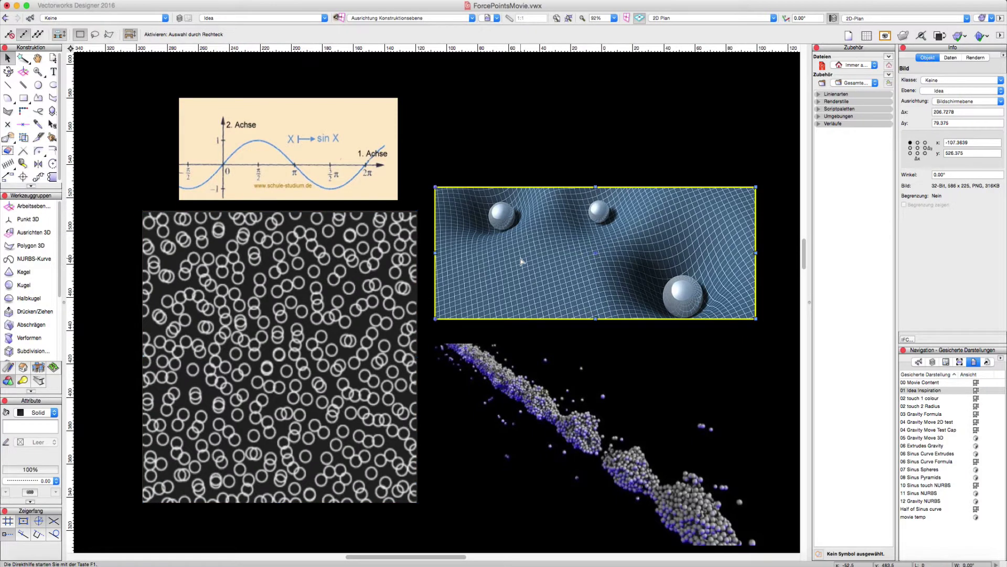
{"action": "left_click", "coordinate": [328, 178]}
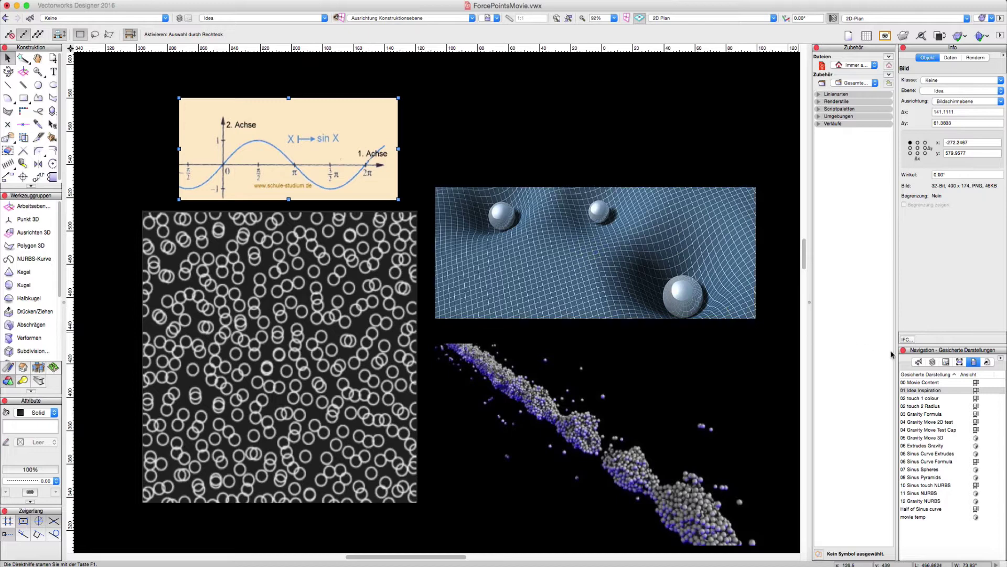
{"action": "double_click", "coordinate": [935, 413]}
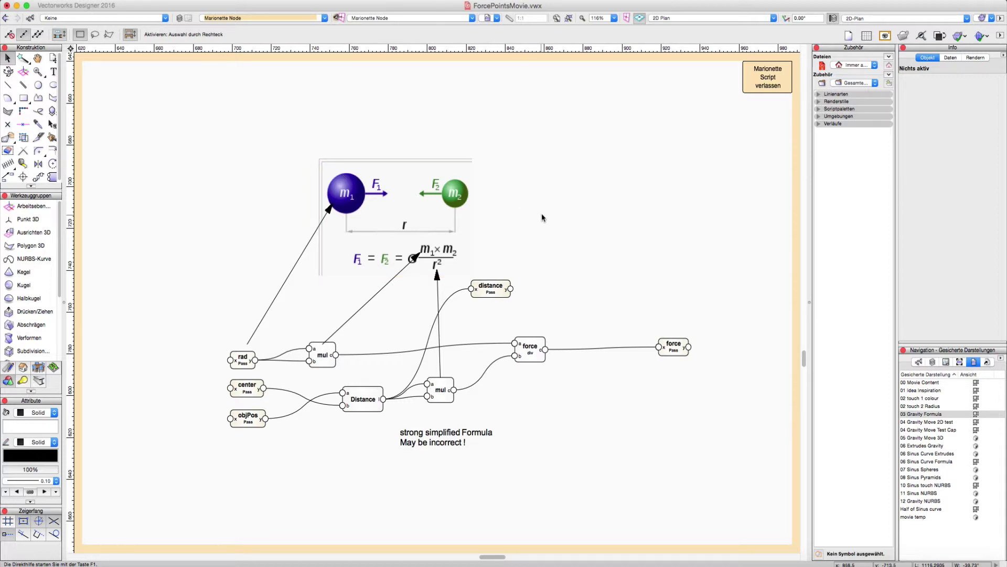
Restore the saved view 02 touch 1 colour and examine the grid of small circles over the large coloured circles
{"action": "double_click", "coordinate": [931, 398]}
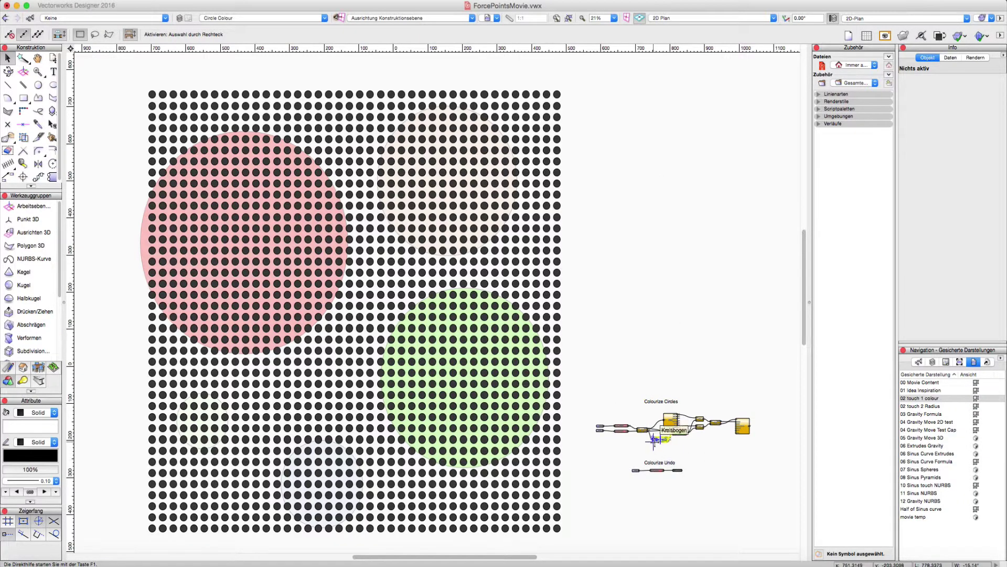
{"action": "scroll", "coordinate": [653, 439], "scroll_direction": "up", "scroll_amount": 3}
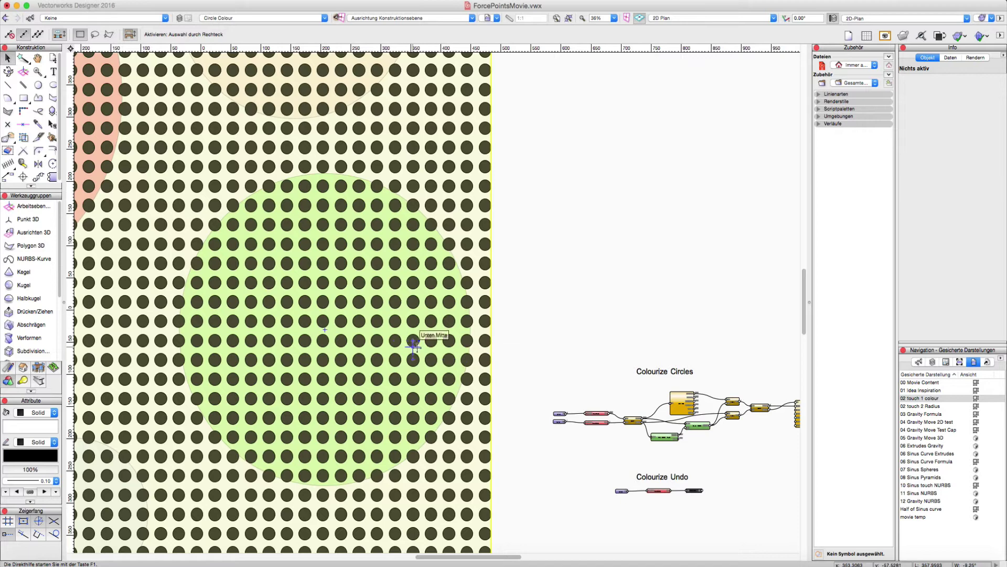
{"action": "scroll", "coordinate": [427, 341], "scroll_direction": "down", "scroll_amount": 2}
{"action": "middle_click_drag", "start_coordinate": [362, 339], "coordinate": [461, 361]}
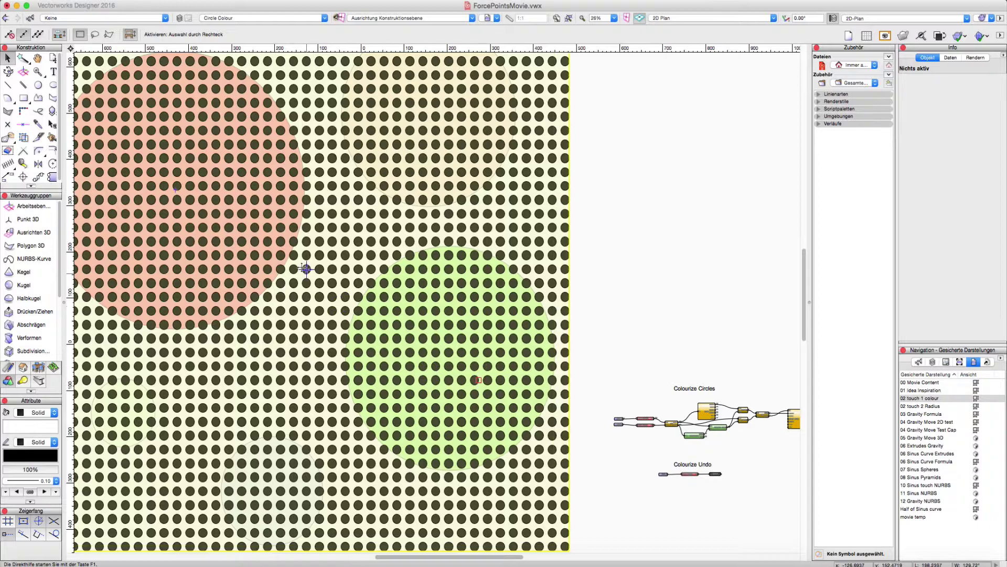
{"action": "middle_click_drag", "start_coordinate": [271, 241], "coordinate": [460, 327]}
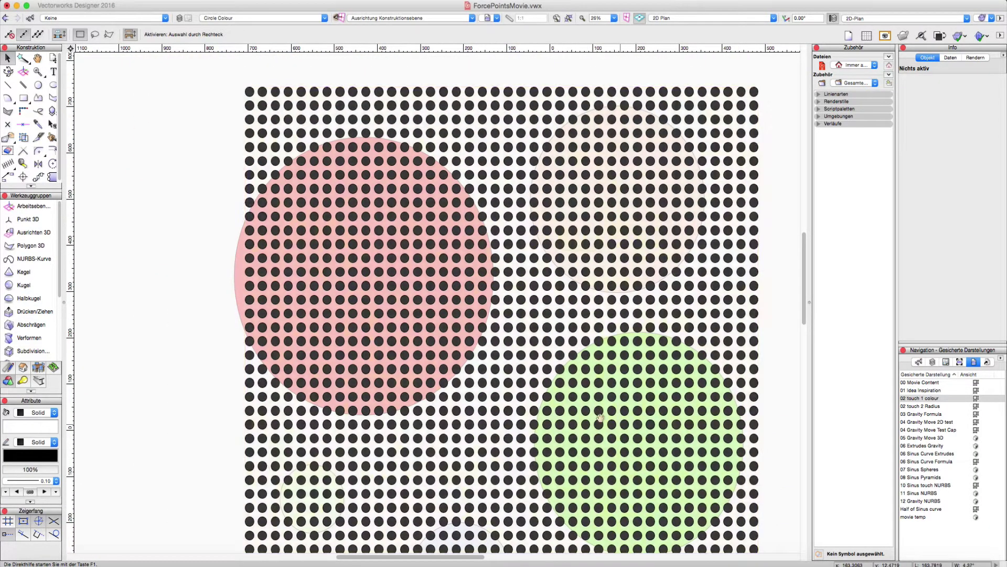
{"action": "middle_click_drag", "start_coordinate": [620, 426], "coordinate": [519, 369]}
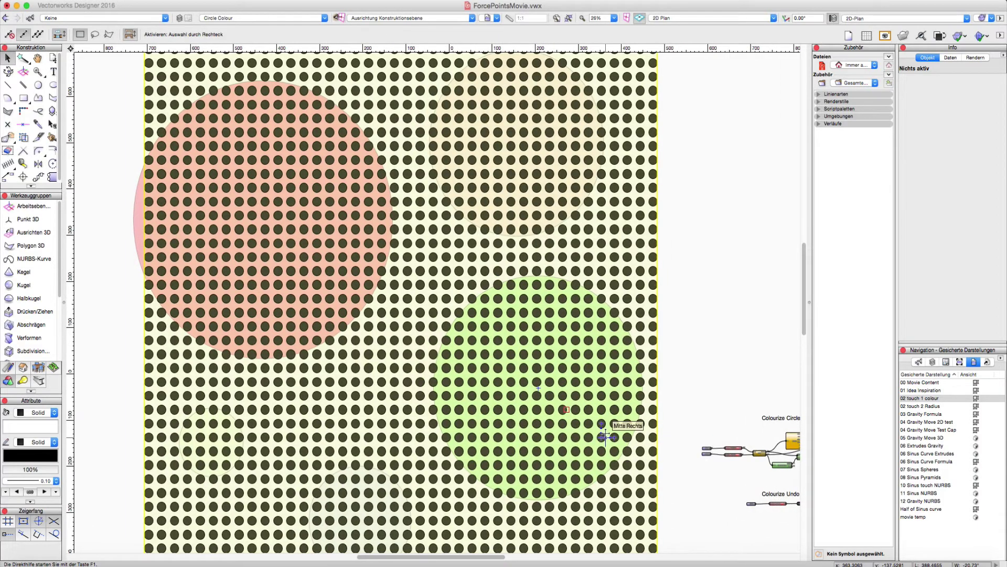
Inspect the Mix2 node and its list matching in the Colourize Circles network
{"action": "scroll", "coordinate": [605, 436], "scroll_direction": "right", "scroll_amount": 8}
{"action": "scroll", "coordinate": [605, 437], "scroll_direction": "down", "scroll_amount": 1}
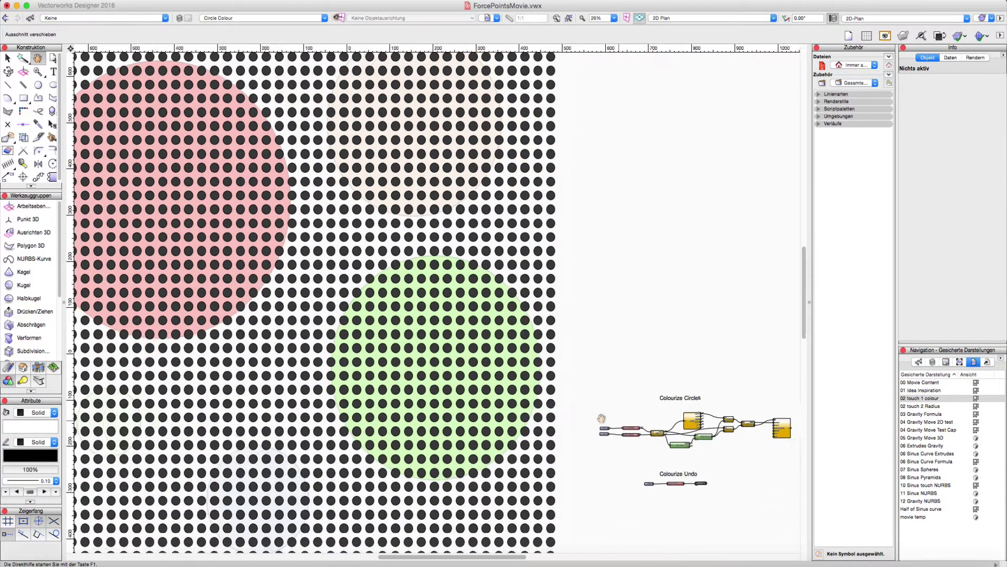
{"action": "scroll", "coordinate": [546, 427], "scroll_direction": "up", "scroll_amount": 5}
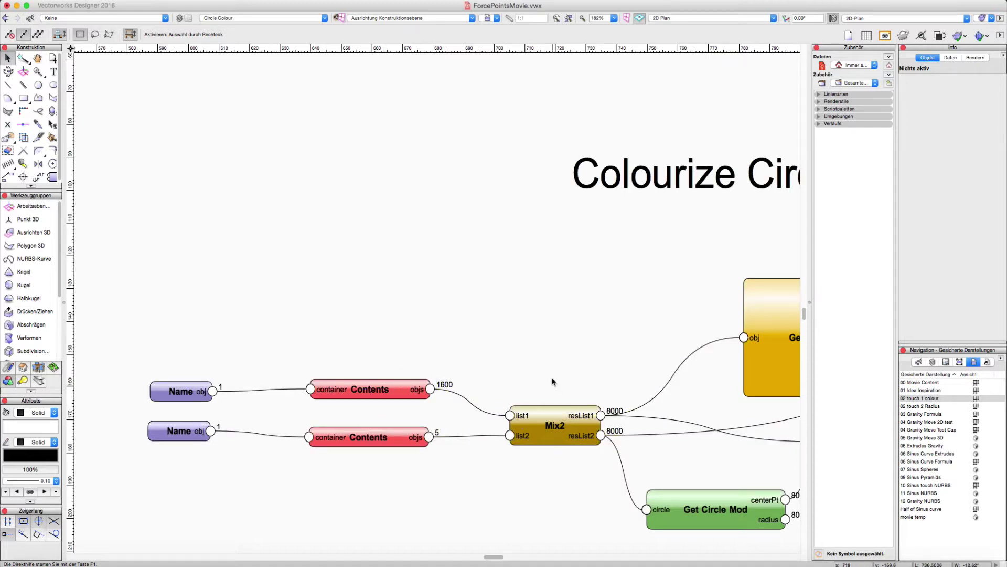
{"action": "left_click", "coordinate": [555, 417]}
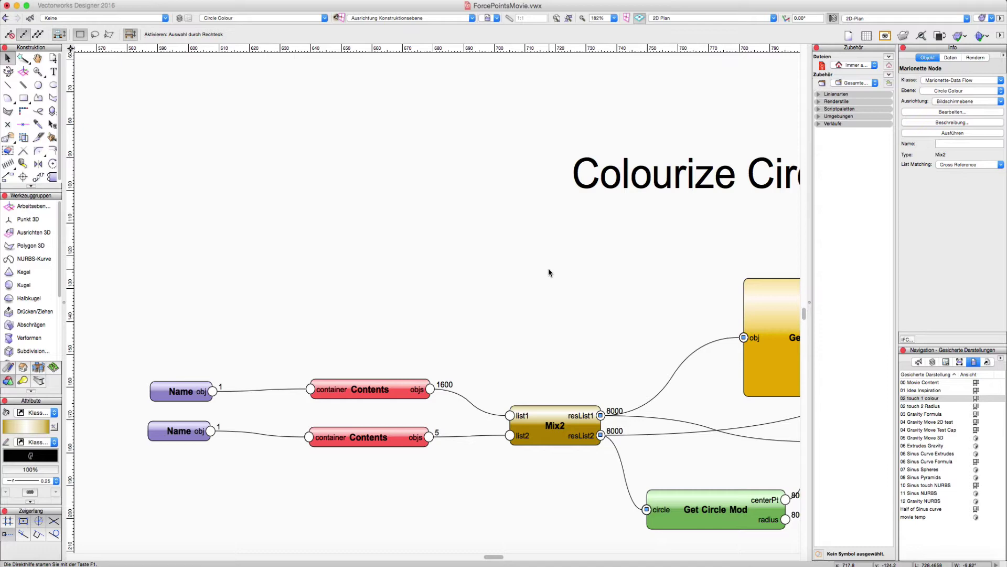
Run the Colourize Circles network from its Get Fill node and look over the recoloured circle grid
{"action": "scroll", "coordinate": [549, 269], "scroll_direction": "down", "scroll_amount": 7}
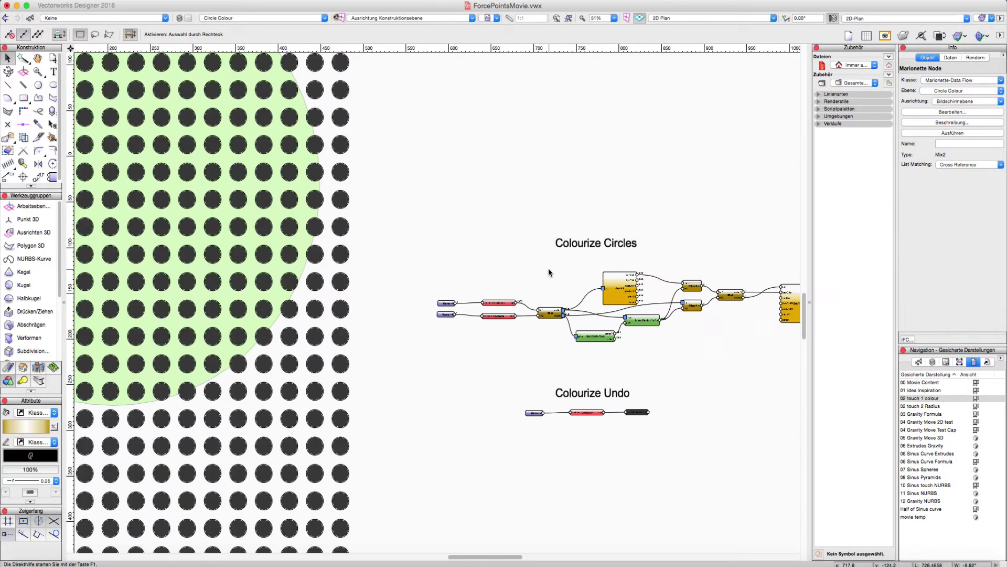
{"action": "scroll", "coordinate": [514, 247], "scroll_direction": "down", "scroll_amount": 3}
{"action": "middle_click_drag", "start_coordinate": [506, 269], "coordinate": [546, 290]}
{"action": "left_click_drag", "start_coordinate": [546, 290], "coordinate": [589, 337]}
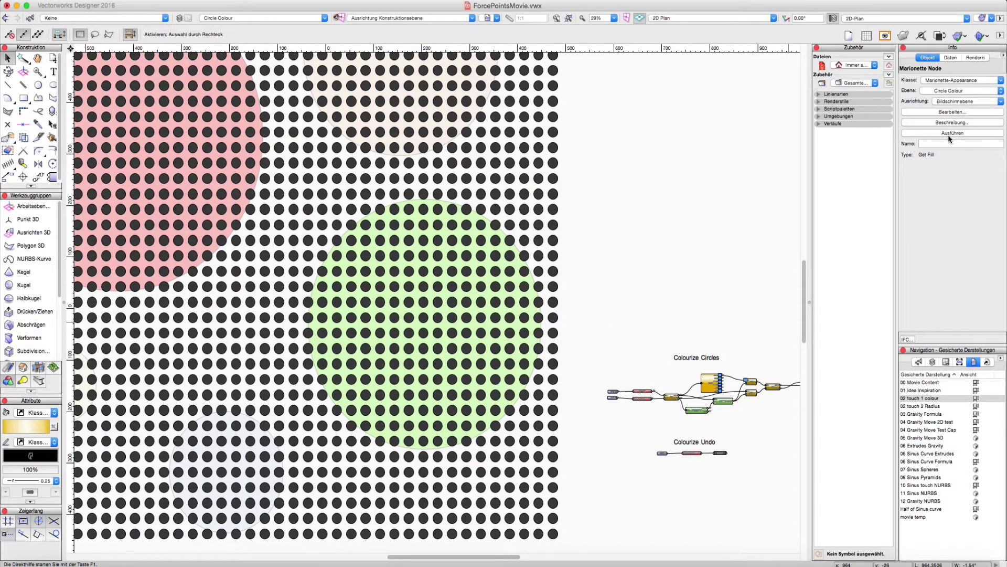
{"action": "left_click", "coordinate": [950, 133]}
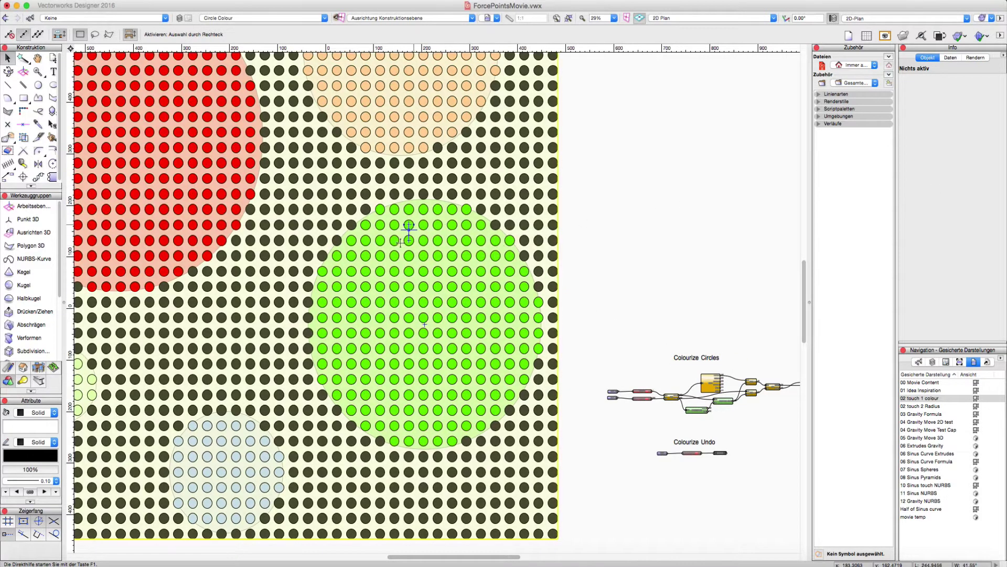
{"action": "middle_click_drag", "start_coordinate": [250, 143], "coordinate": [374, 256]}
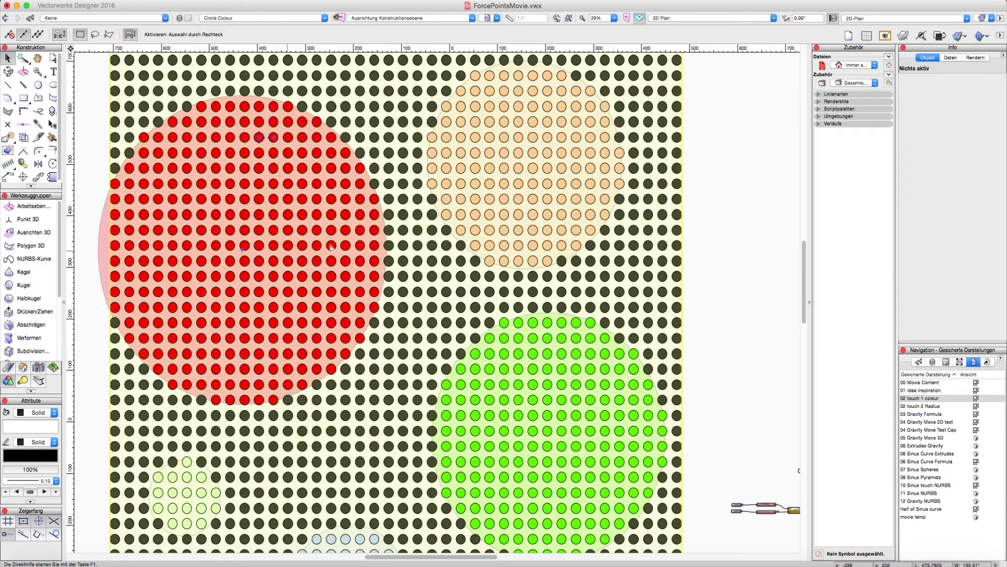
{"action": "scroll", "coordinate": [540, 162], "scroll_direction": "down", "scroll_amount": 1}
{"action": "scroll", "coordinate": [541, 163], "scroll_direction": "right", "scroll_amount": 3}
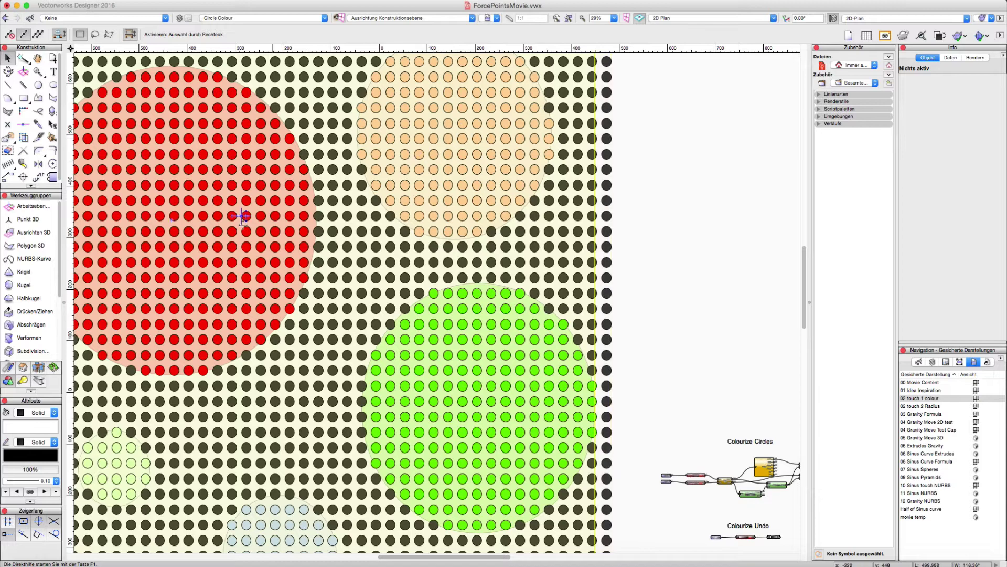
{"action": "scroll", "coordinate": [691, 356], "scroll_direction": "down", "scroll_amount": 2}
{"action": "scroll", "coordinate": [691, 357], "scroll_direction": "right", "scroll_amount": 3}
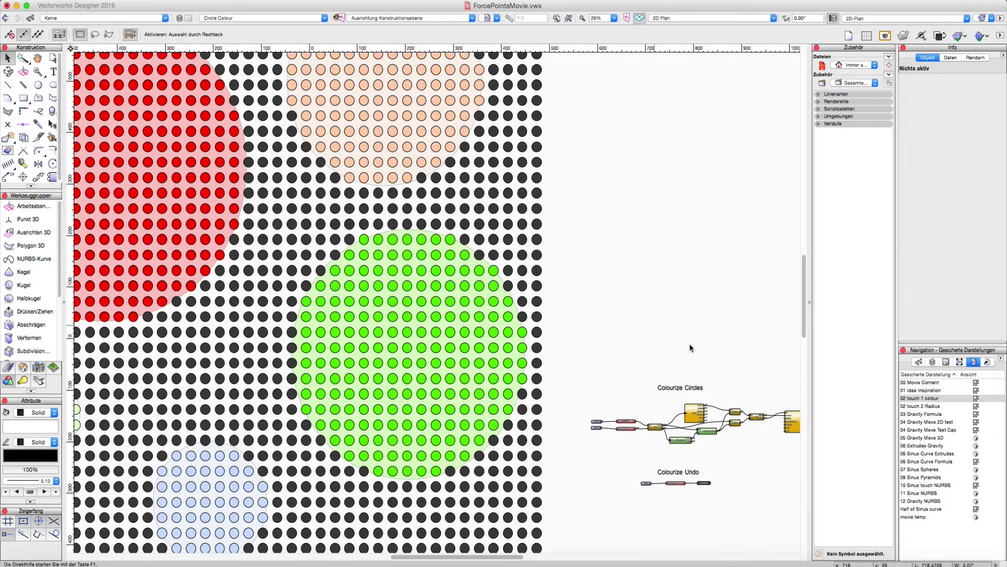
Restore the saved view 02 touch 2 Radius and inspect the nodes inside the GravityForce wrapper, returning to the Change Radius network
{"action": "left_click", "coordinate": [928, 406]}
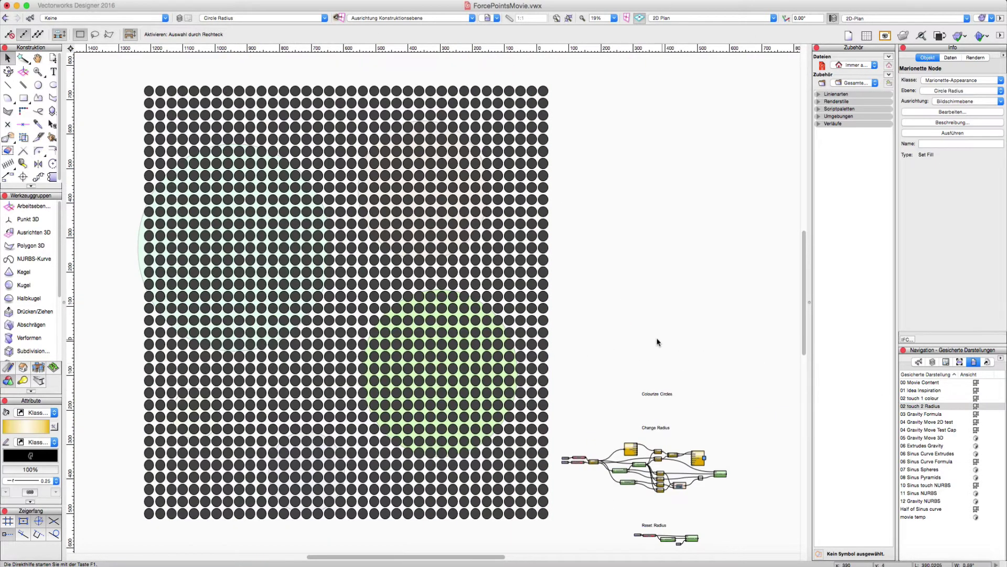
{"action": "scroll", "coordinate": [623, 447], "scroll_direction": "up", "scroll_amount": 10}
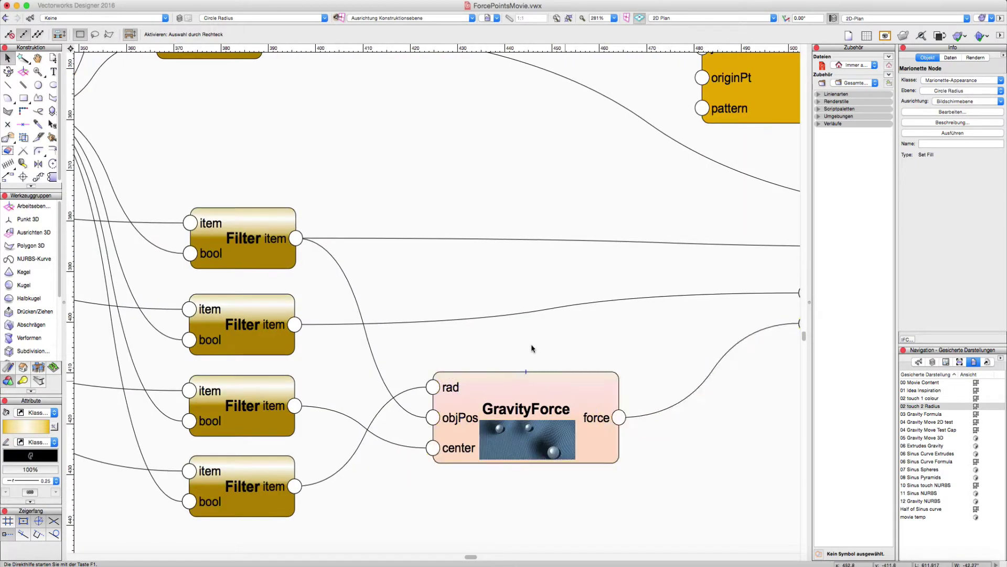
{"action": "double_click", "coordinate": [517, 396]}
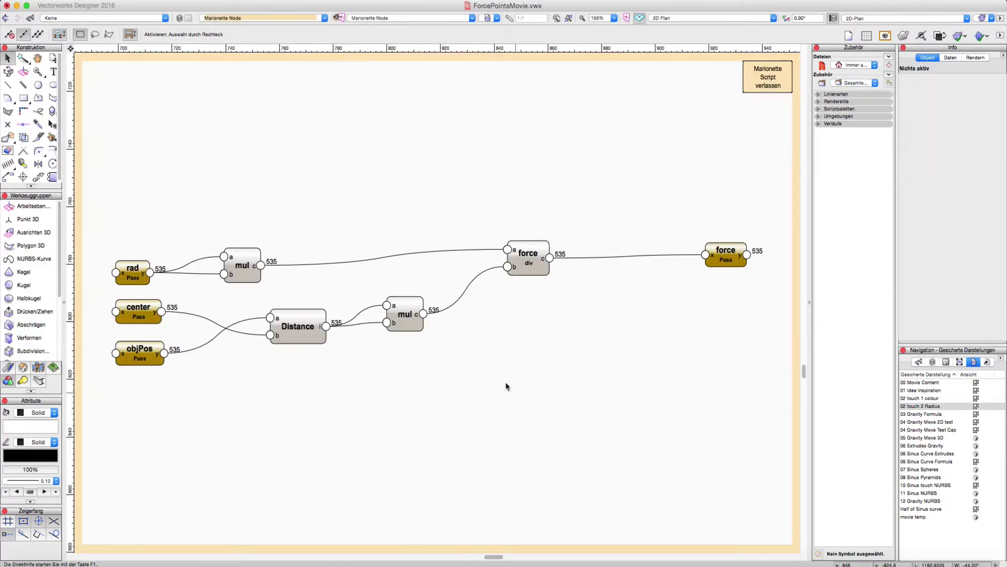
{"action": "left_click", "coordinate": [765, 77]}
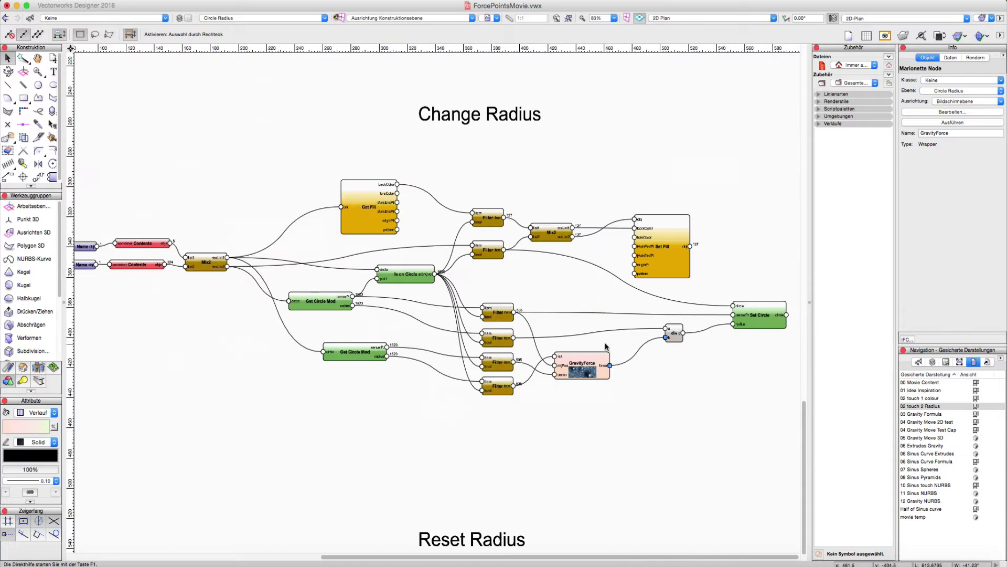
{"action": "scroll", "coordinate": [544, 384], "scroll_direction": "up", "scroll_amount": 2}
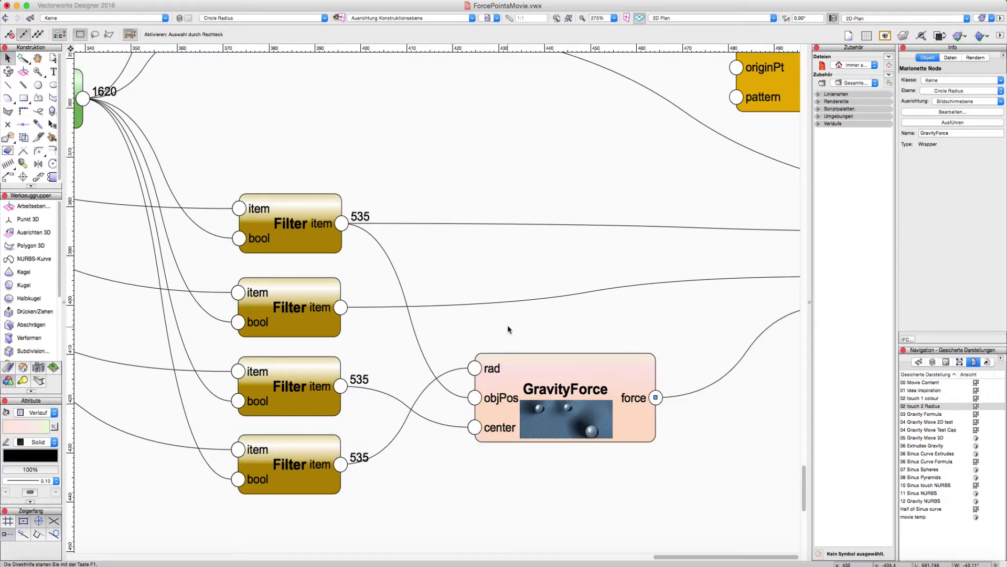
Run the Change Radius network from its Get Fill node
{"action": "scroll", "coordinate": [507, 325], "scroll_direction": "down", "scroll_amount": 7}
{"action": "middle_click_drag", "start_coordinate": [346, 272], "coordinate": [630, 376]}
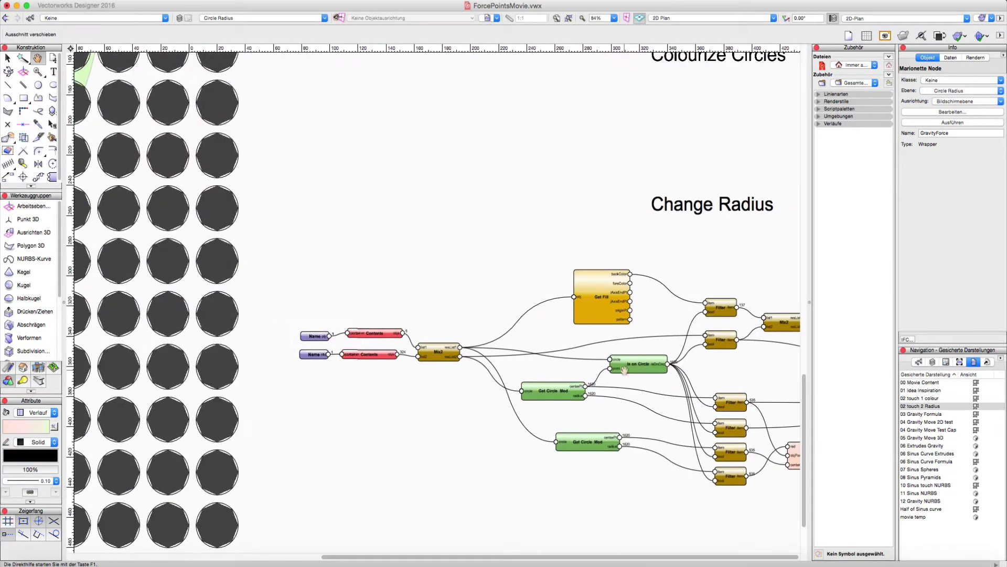
{"action": "scroll", "coordinate": [601, 358], "scroll_direction": "down", "scroll_amount": 5}
{"action": "middle_click_drag", "start_coordinate": [408, 303], "coordinate": [561, 416]}
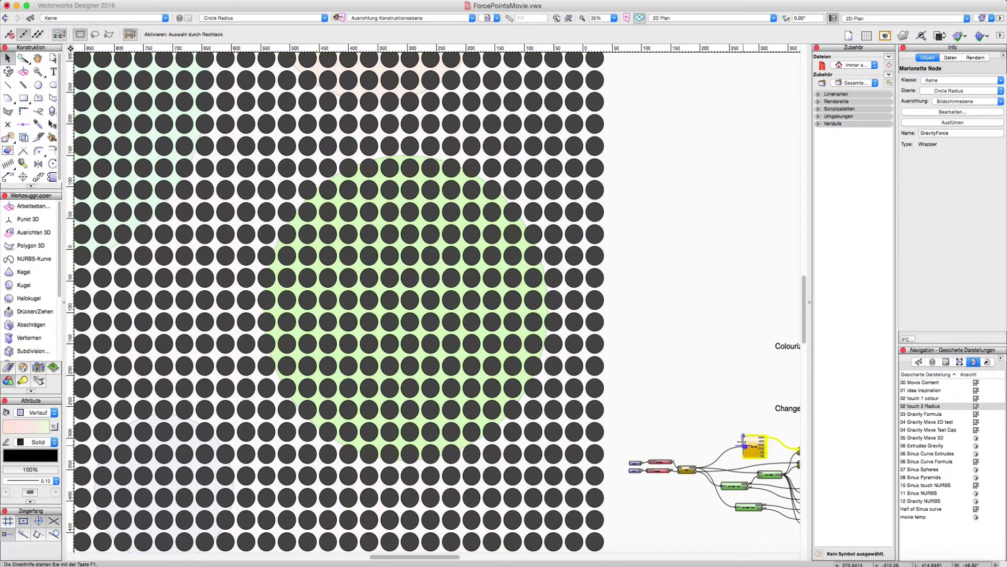
{"action": "left_click", "coordinate": [749, 437]}
{"action": "left_click", "coordinate": [971, 133]}
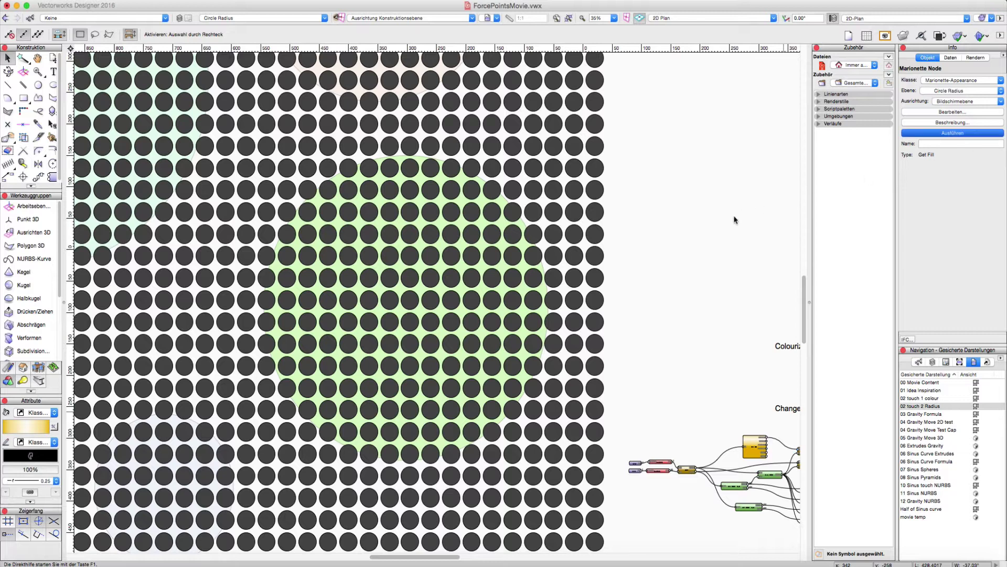
{"action": "left_click", "coordinate": [668, 213]}
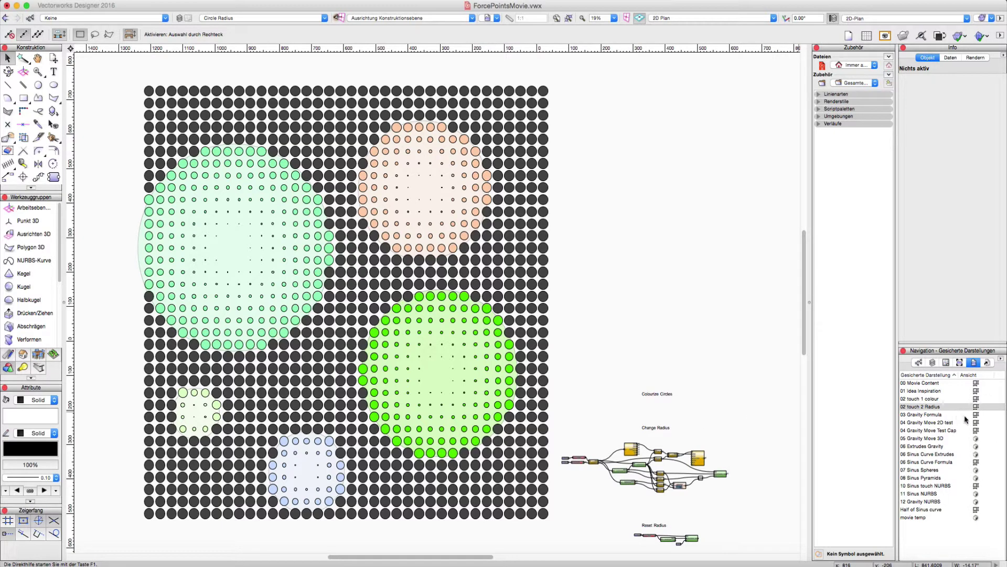
Restore the saved view 04 Gravity Move 2D test and inspect the PtArrayStartEnd v005 node and its connected inputs
{"action": "double_click", "coordinate": [927, 422]}
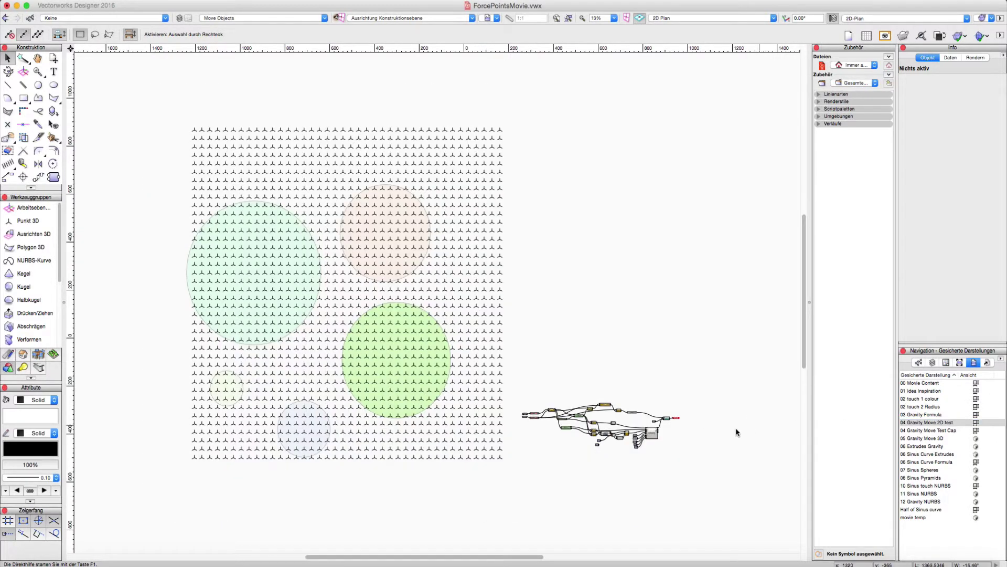
{"action": "left_click", "coordinate": [653, 436]}
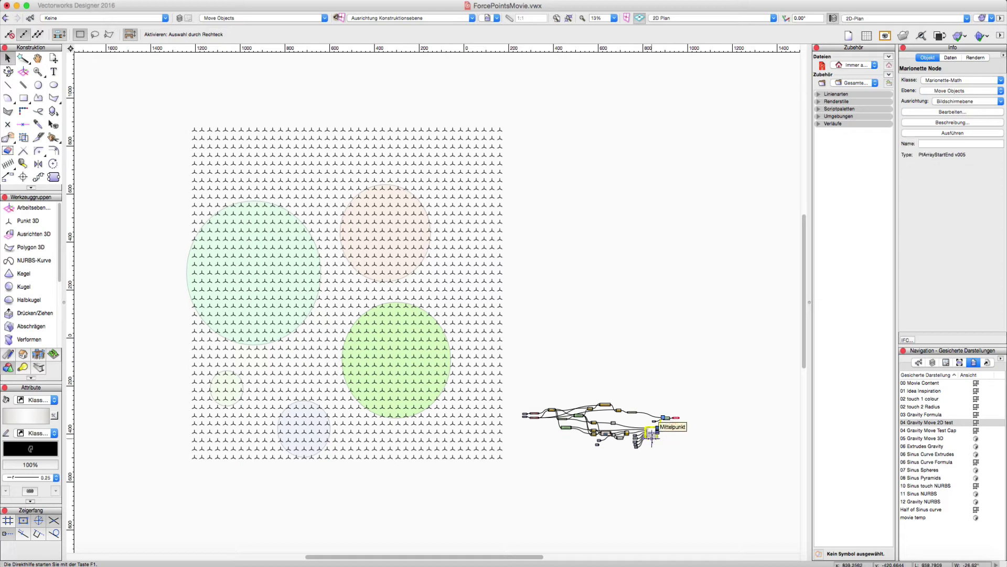
{"action": "scroll", "coordinate": [653, 433], "scroll_direction": "up", "scroll_amount": 6}
{"action": "scroll", "coordinate": [653, 418], "scroll_direction": "up", "scroll_amount": 4}
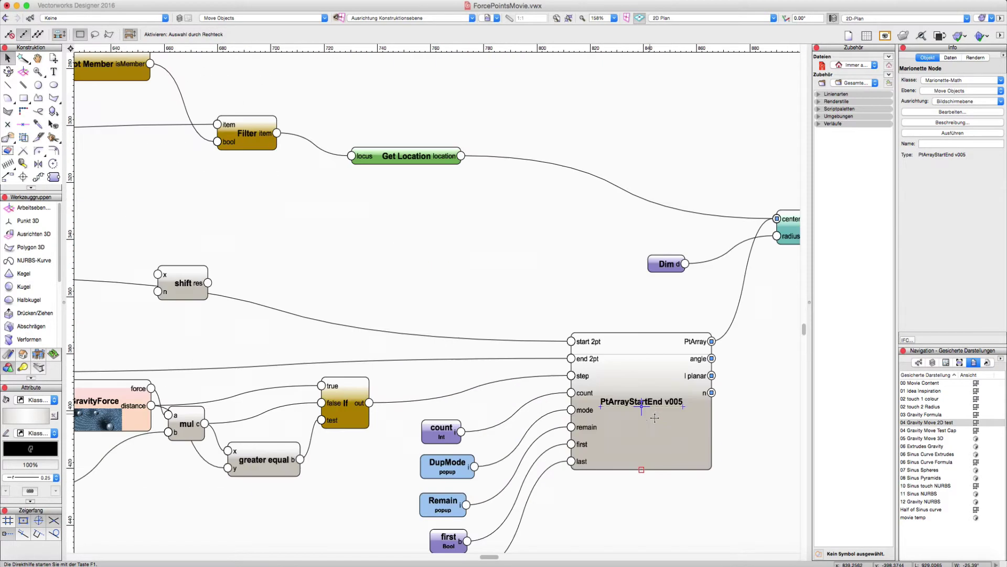
{"action": "scroll", "coordinate": [633, 405], "scroll_direction": "down", "scroll_amount": 4}
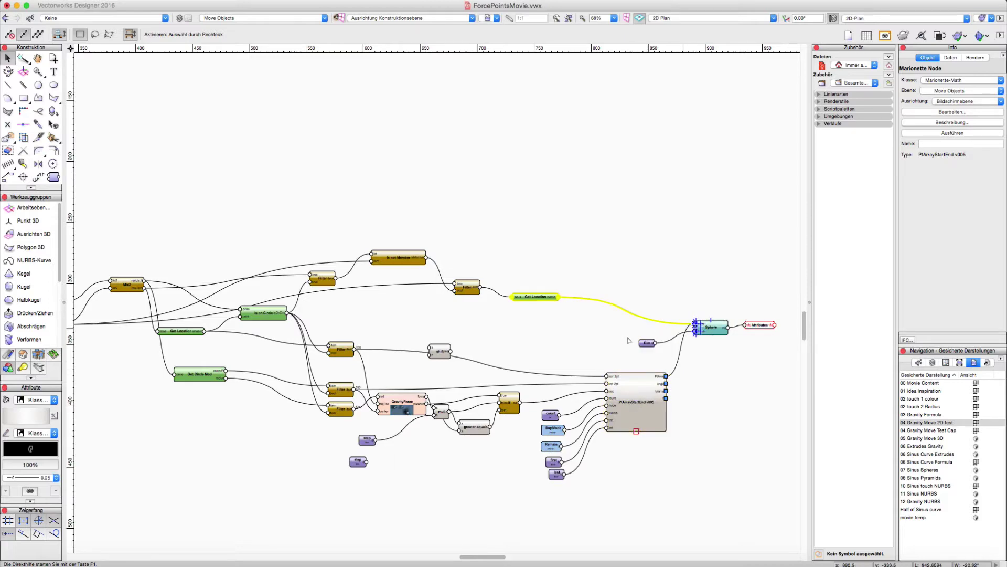
Select the step dimension node connected to the mul node beside GravityForce to show its settings
{"action": "scroll", "coordinate": [575, 350], "scroll_direction": "down", "scroll_amount": 4}
{"action": "middle_click_drag", "start_coordinate": [150, 248], "coordinate": [284, 288]}
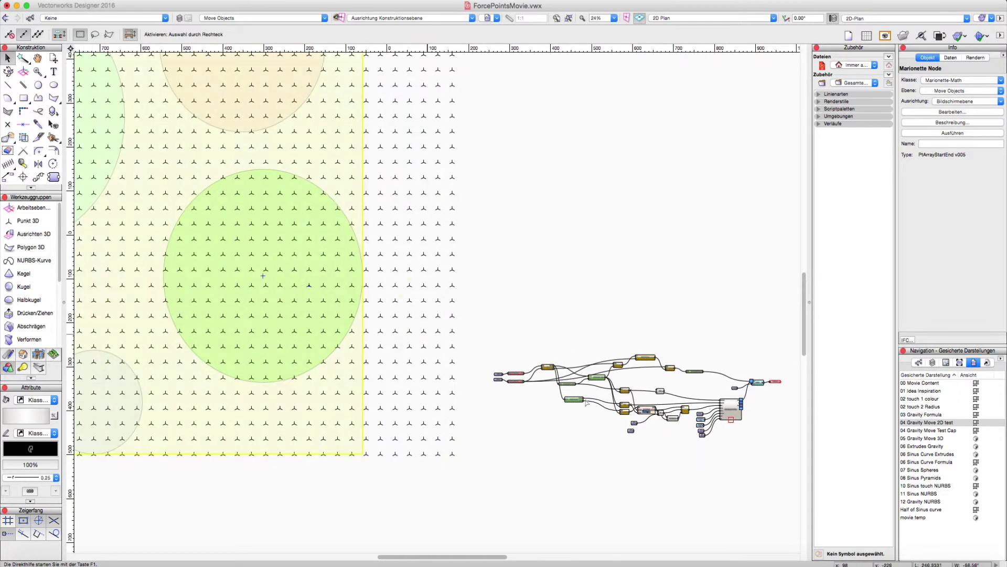
{"action": "key", "text": "h"}
{"action": "middle_click_drag", "start_coordinate": [689, 421], "coordinate": [616, 432]}
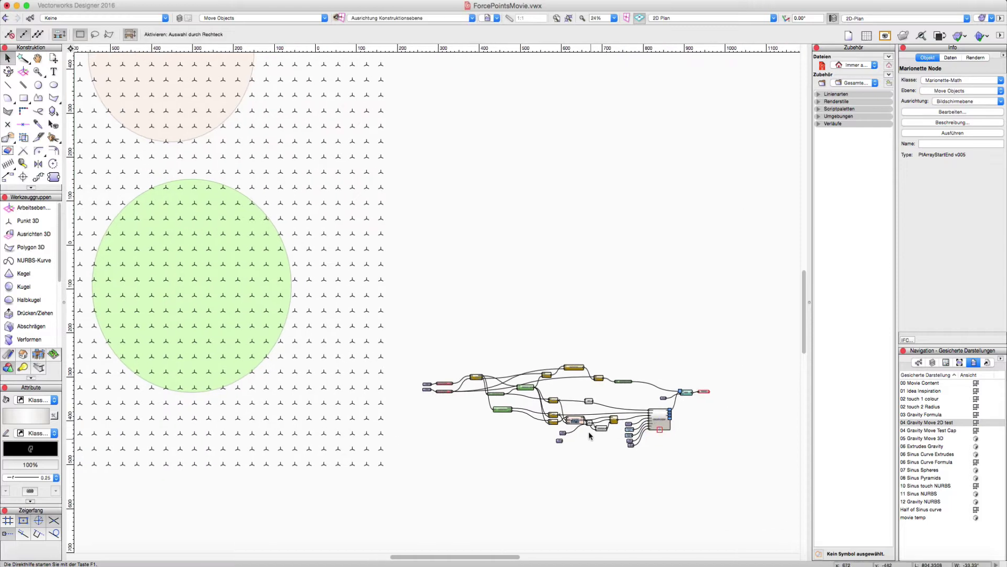
{"action": "scroll", "coordinate": [581, 434], "scroll_direction": "up", "scroll_amount": 5}
{"action": "left_click", "coordinate": [513, 428]}
{"action": "scroll", "coordinate": [606, 420], "scroll_direction": "up", "scroll_amount": 3}
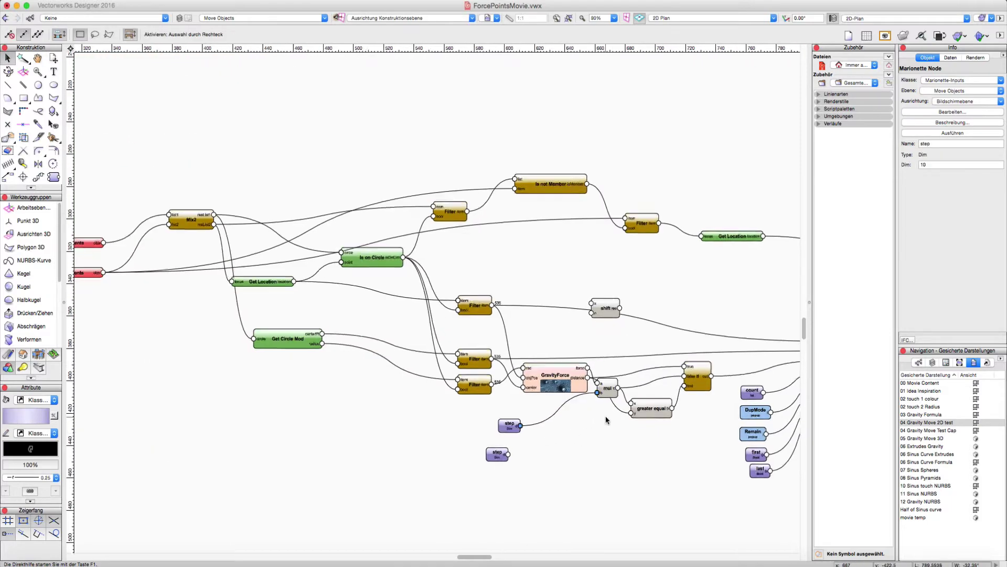
Move the greater equal and mul nodes lower, clear of the GravityForce node, and select the connected step node
{"action": "left_click_drag", "start_coordinate": [674, 402], "coordinate": [665, 418]}
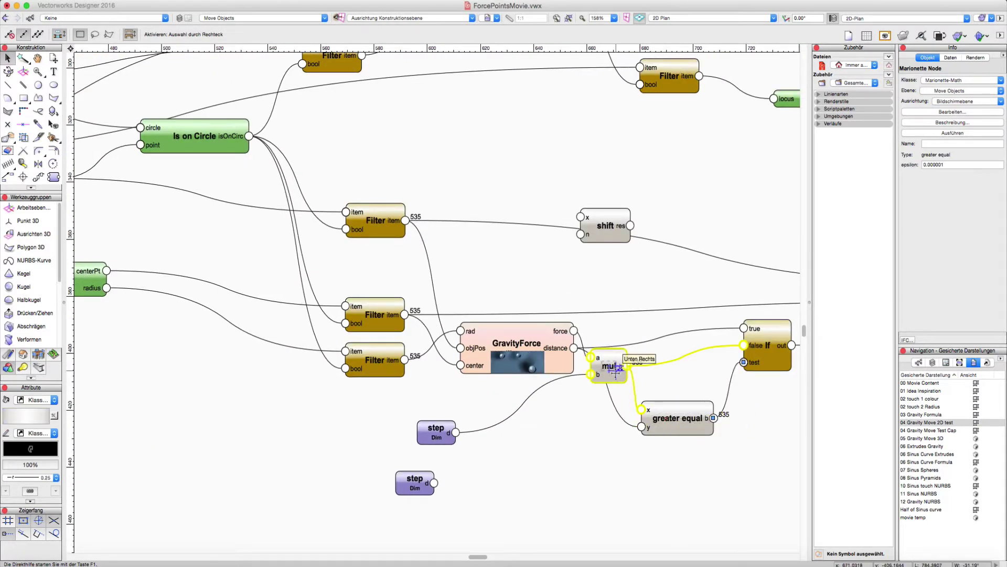
{"action": "left_click_drag", "start_coordinate": [622, 375], "coordinate": [615, 412]}
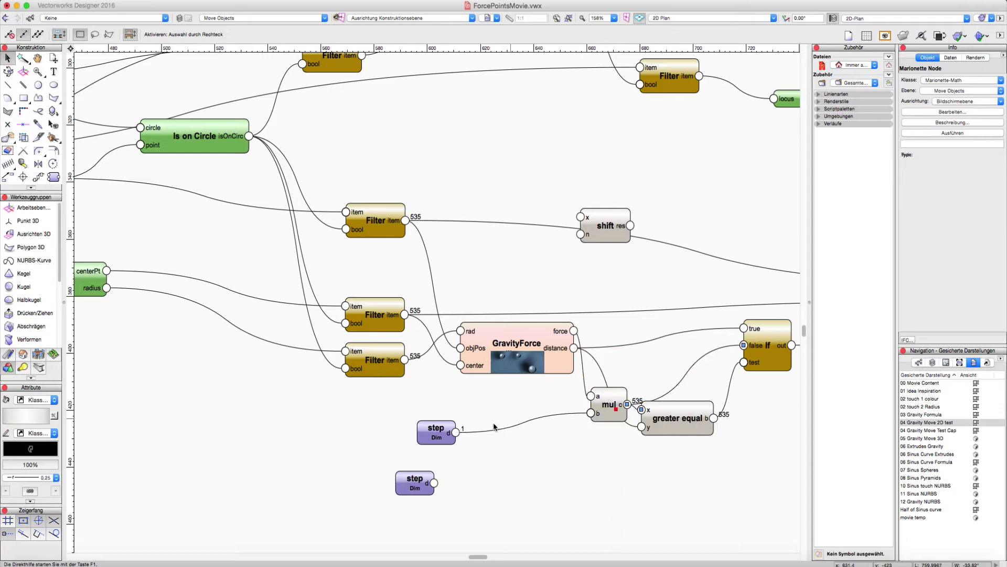
{"action": "left_click", "coordinate": [434, 431]}
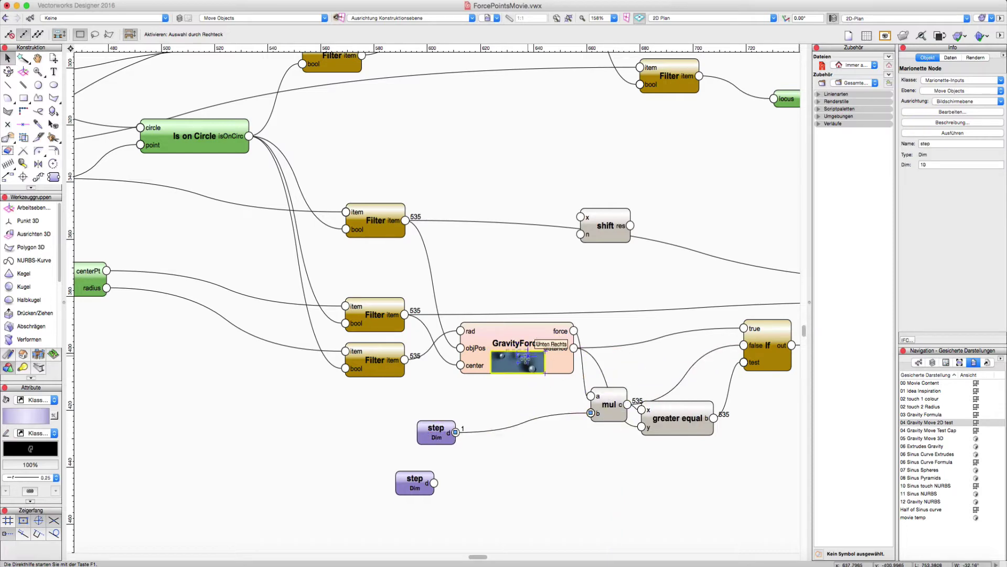
Select the grid's 3D point group and run the gravity move network from its PtArrayStartEnd node
{"action": "scroll", "coordinate": [519, 354], "scroll_direction": "down", "scroll_amount": 3}
{"action": "scroll", "coordinate": [495, 365], "scroll_direction": "down", "scroll_amount": 4}
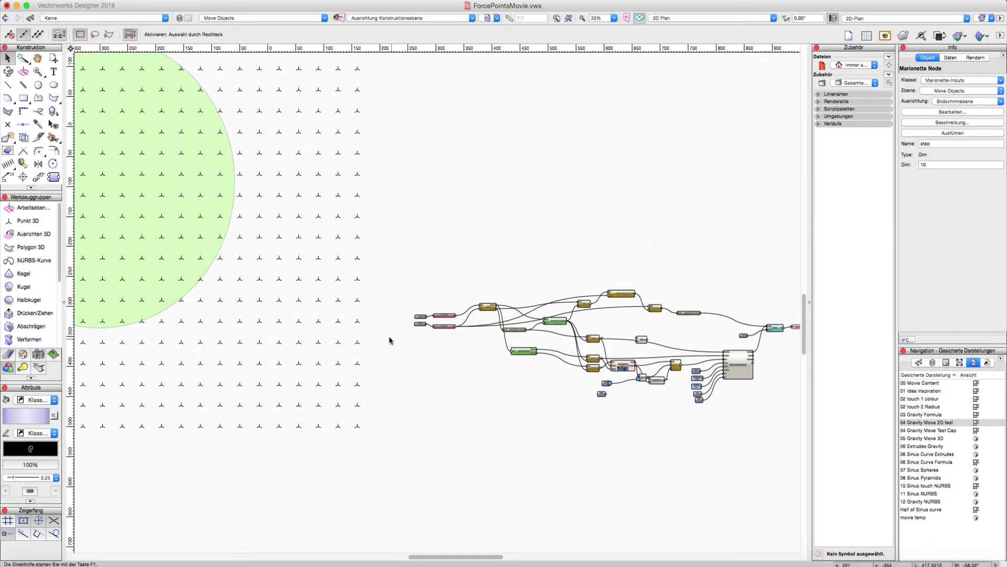
{"action": "middle_click_drag", "start_coordinate": [389, 339], "coordinate": [490, 380]}
{"action": "left_click", "coordinate": [459, 320]}
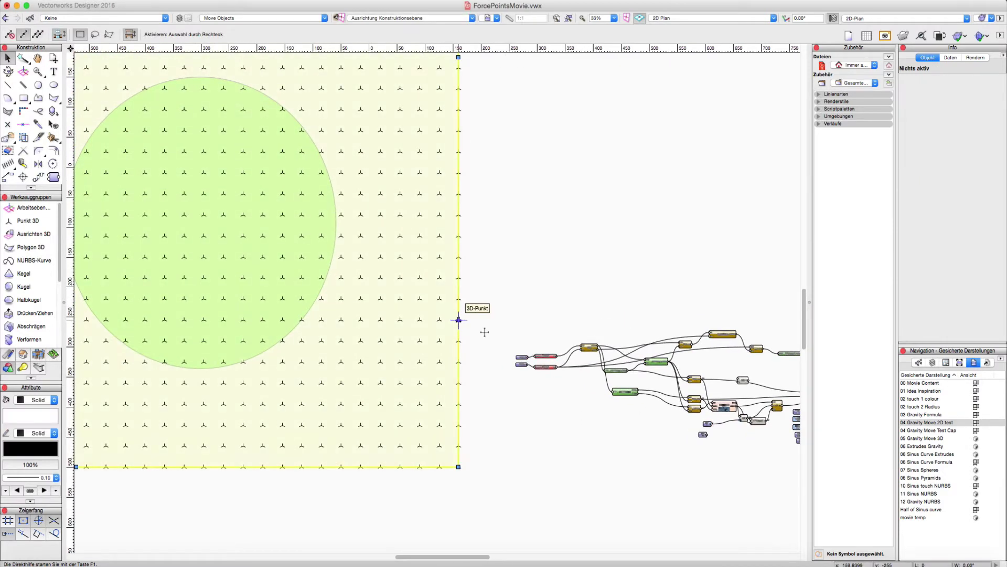
{"action": "left_click", "coordinate": [459, 319]}
{"action": "scroll", "coordinate": [515, 322], "scroll_direction": "down", "scroll_amount": 2}
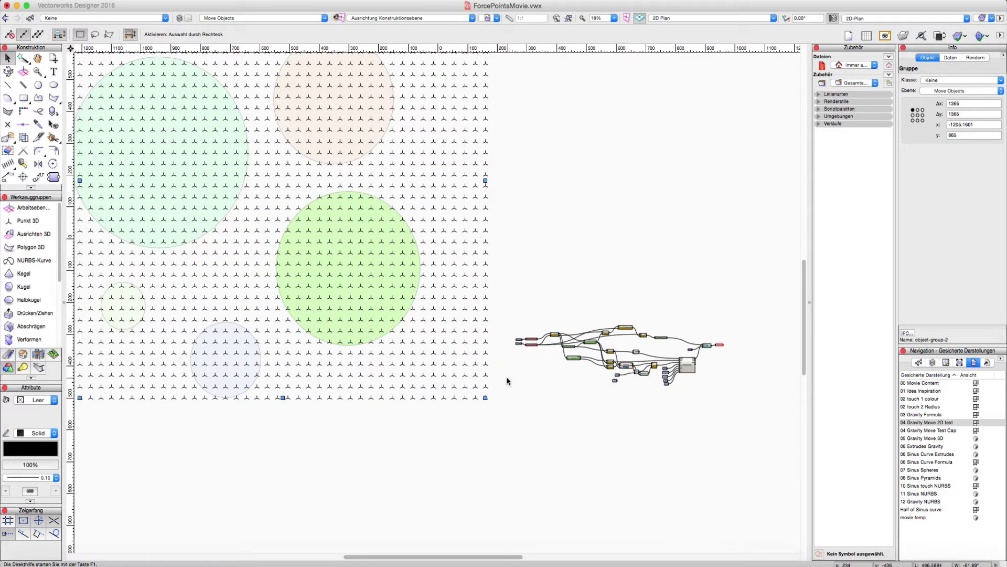
{"action": "left_click", "coordinate": [687, 362]}
{"action": "left_click", "coordinate": [934, 132]}
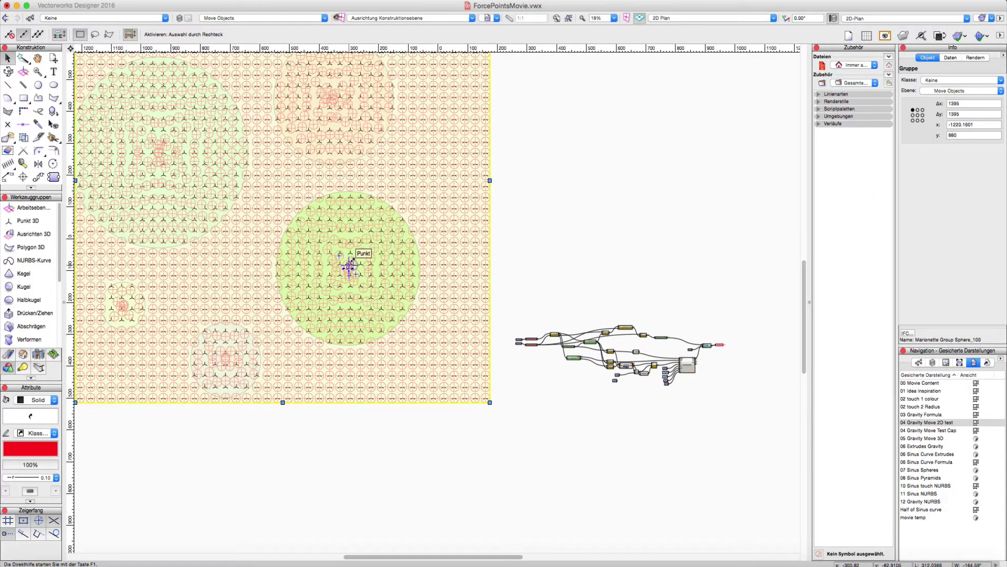
Show the generated spheres shaded in an orthogonal top view and clear the selection
{"action": "scroll", "coordinate": [350, 265], "scroll_direction": "down", "scroll_amount": 1}
{"action": "key", "text": "5"}
{"action": "left_click", "coordinate": [537, 210]}
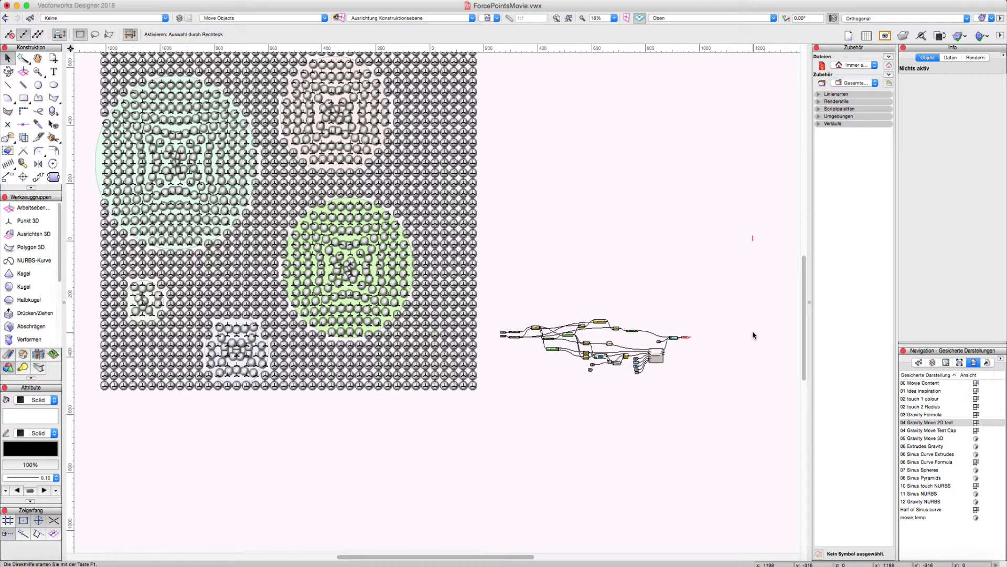
Restore the saved view 05 Gravity Move 3D and examine the displaced spheres from below and from above
{"action": "double_click", "coordinate": [926, 438]}
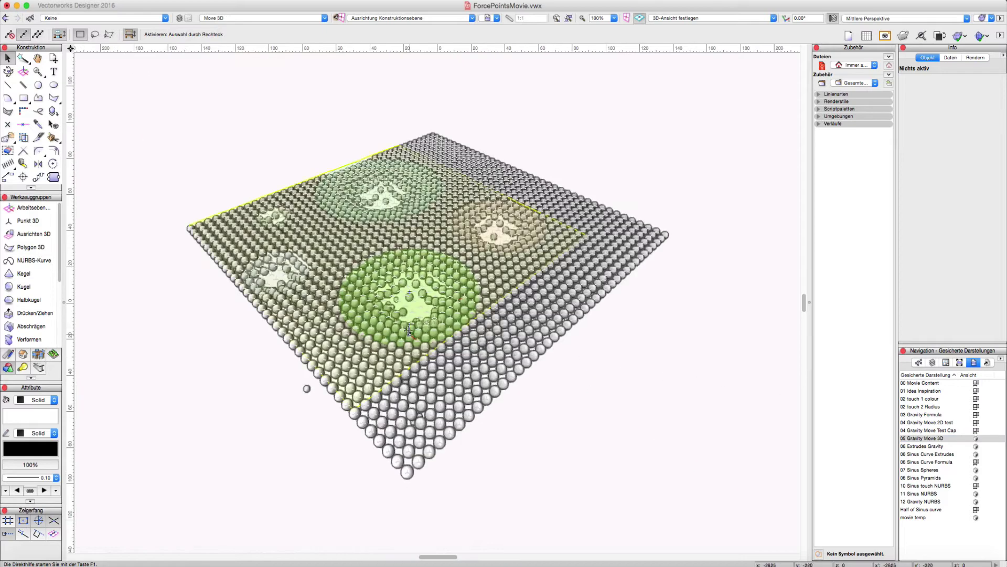
{"action": "middle_click_drag", "start_coordinate": [409, 331], "coordinate": [412, 260], "text": "ctrl"}
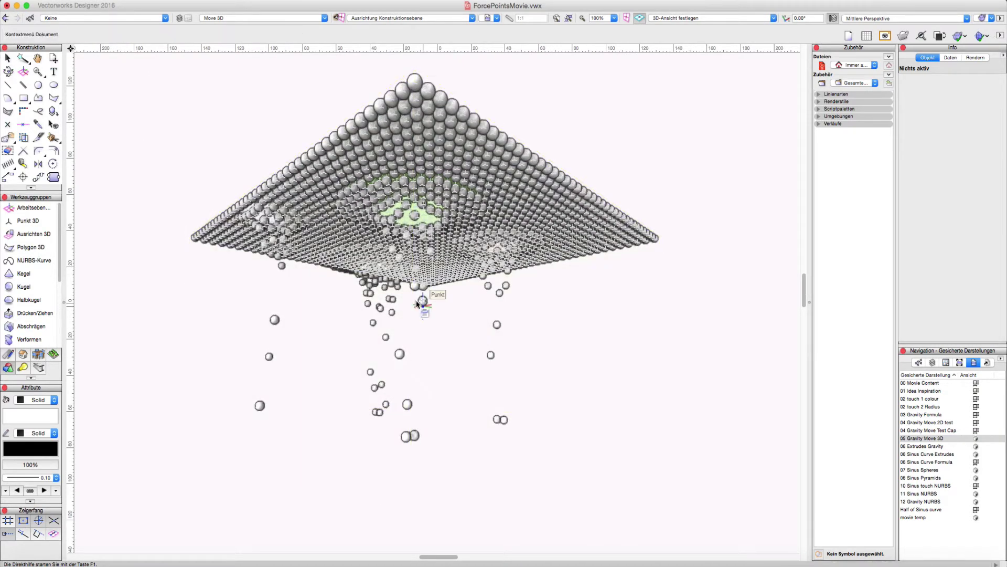
{"action": "mouse_move", "coordinate": [417, 304]}
{"action": "middle_mouse_down", "text": "ctrl"}
{"action": "mouse_move", "coordinate": [418, 331]}
{"action": "mouse_move", "coordinate": [420, 299]}
{"action": "middle_mouse_up", "text": "ctrl"}
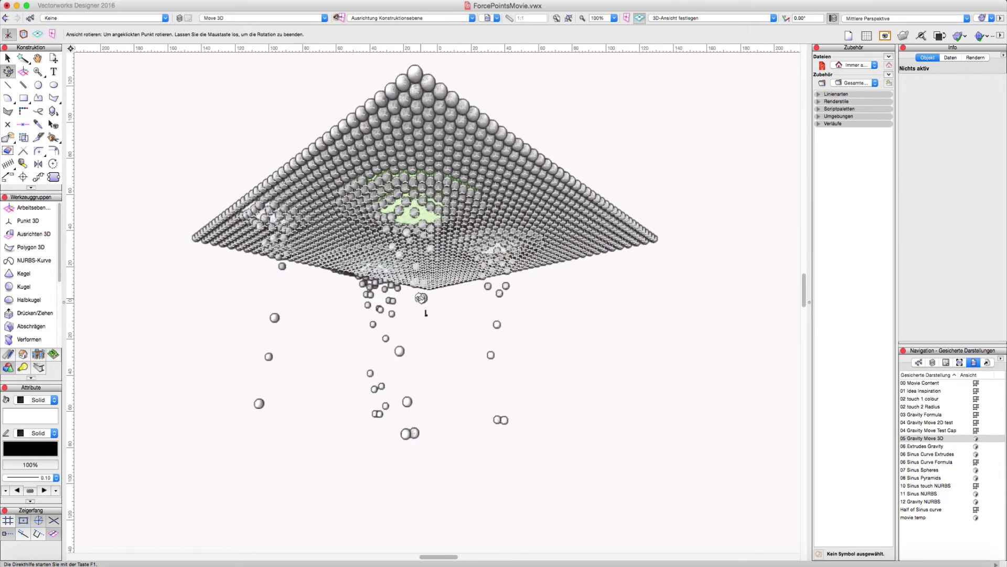
{"action": "left_click", "coordinate": [406, 219]}
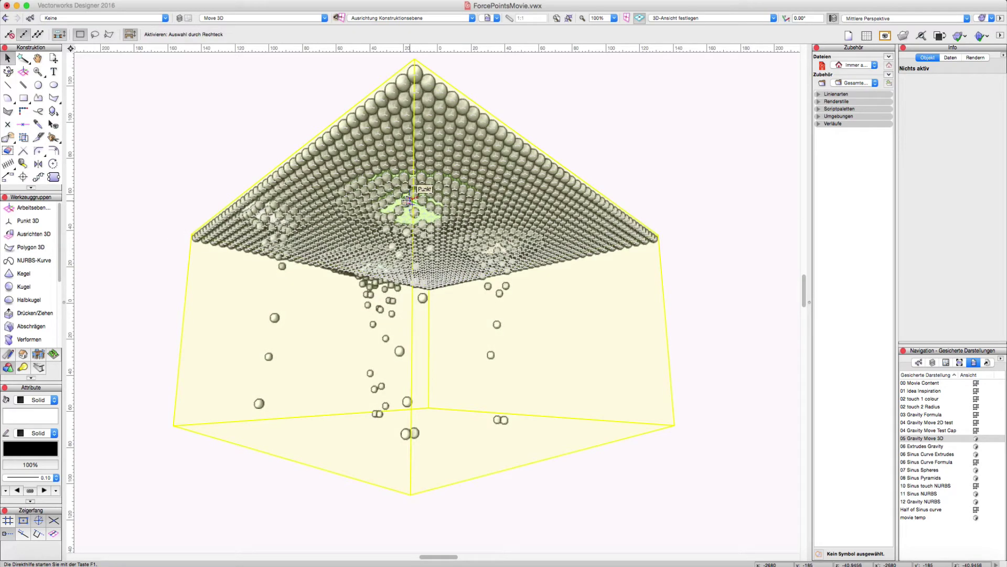
{"action": "middle_click_drag", "start_coordinate": [420, 266], "coordinate": [422, 298], "text": "ctrl"}
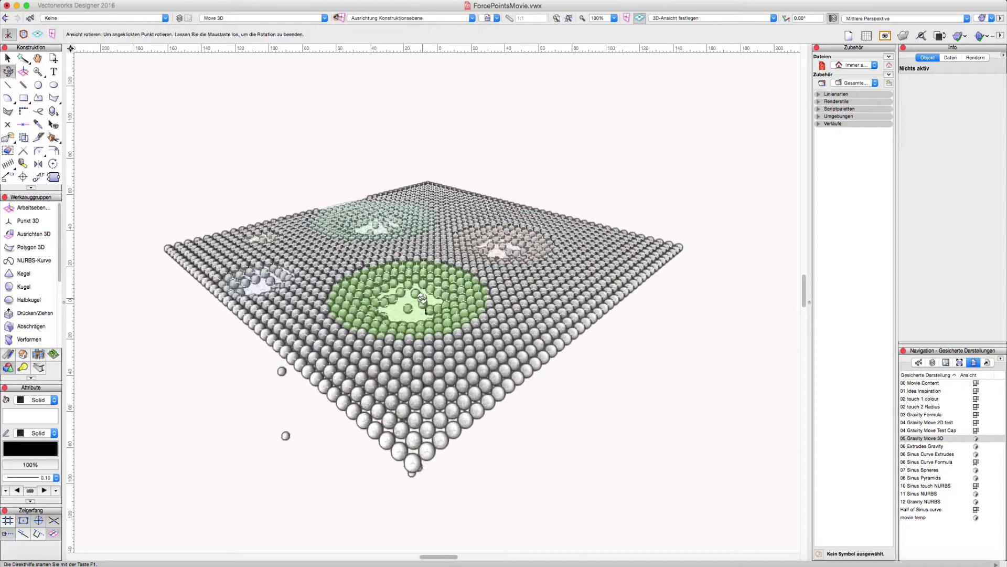
{"action": "left_click_drag", "start_coordinate": [422, 298], "coordinate": [414, 297]}
{"action": "key", "text": "x"}
{"action": "left_click", "coordinate": [414, 297]}
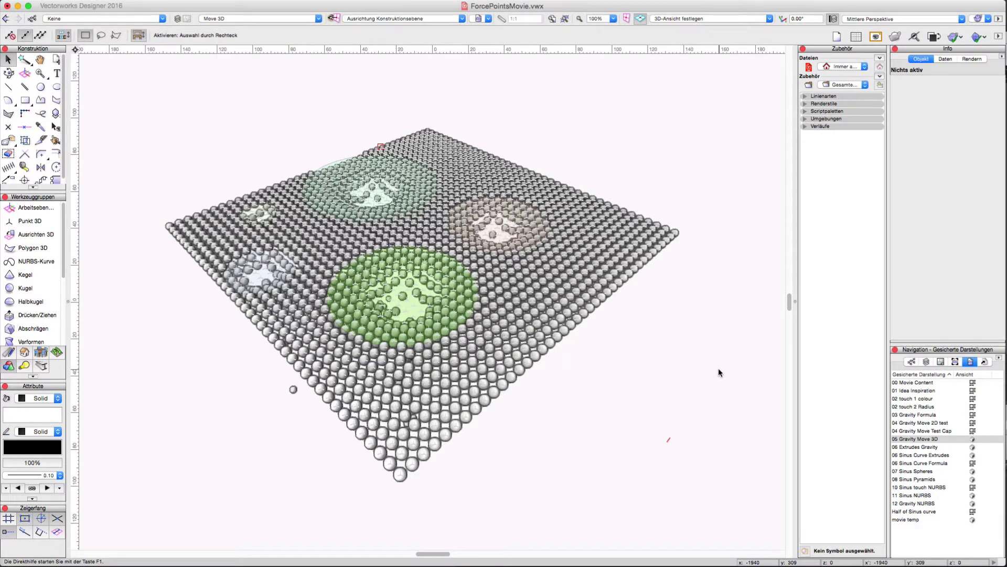
Restore the saved views 06 Extrudes Gravity and 06 Sinus Curve Formula, and examine the sine diagram and the Distance node's calculation network
{"action": "left_click", "coordinate": [925, 449]}
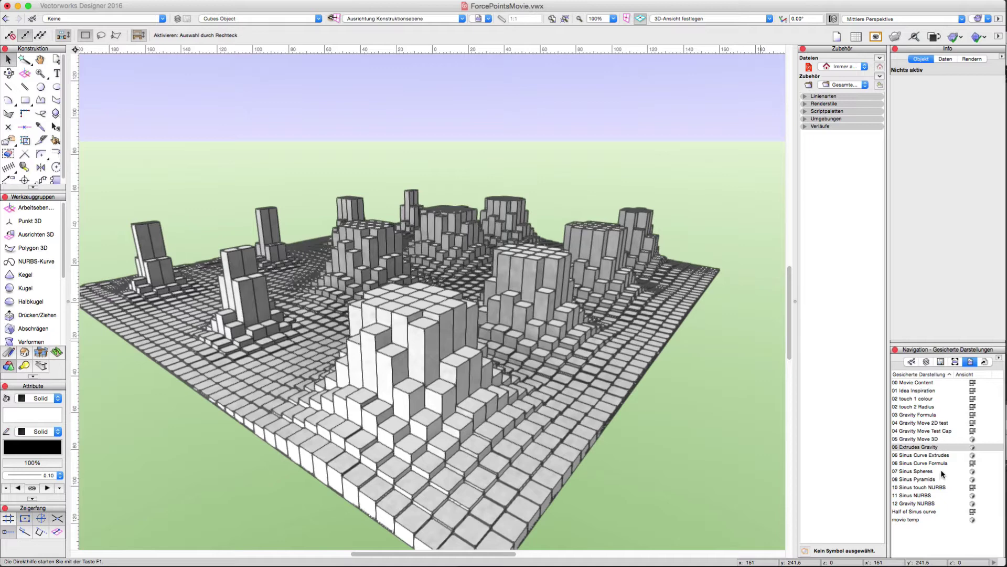
{"action": "double_click", "coordinate": [939, 463]}
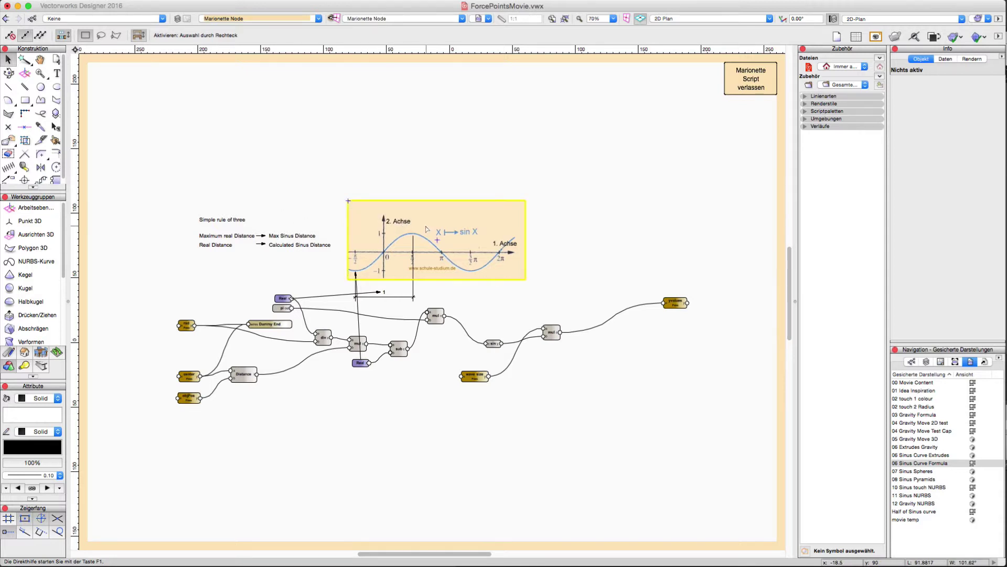
{"action": "scroll", "coordinate": [411, 234], "scroll_direction": "up", "scroll_amount": 1}
{"action": "scroll", "coordinate": [411, 235], "scroll_direction": "up", "scroll_amount": 10}
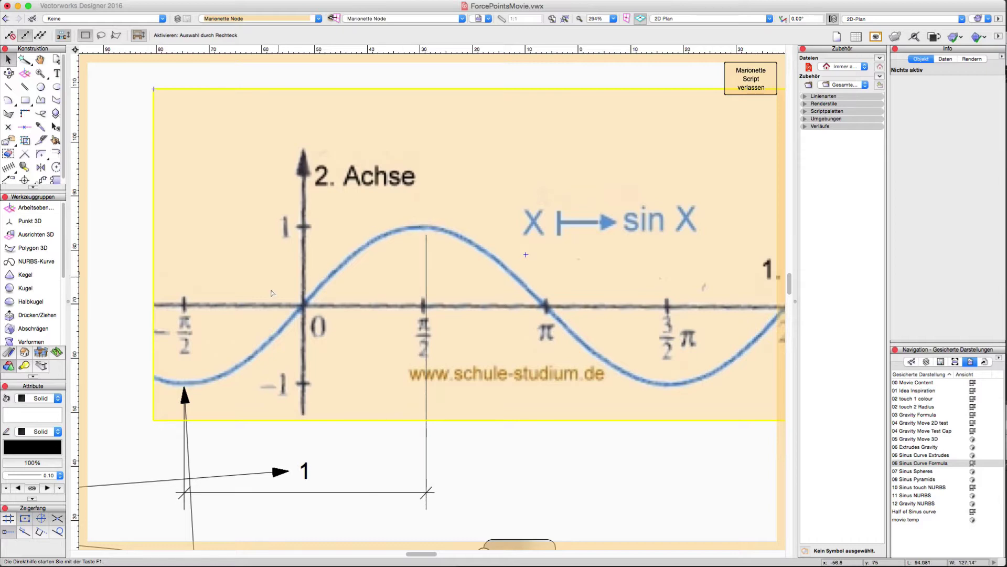
{"action": "scroll", "coordinate": [428, 219], "scroll_direction": "down", "scroll_amount": 12}
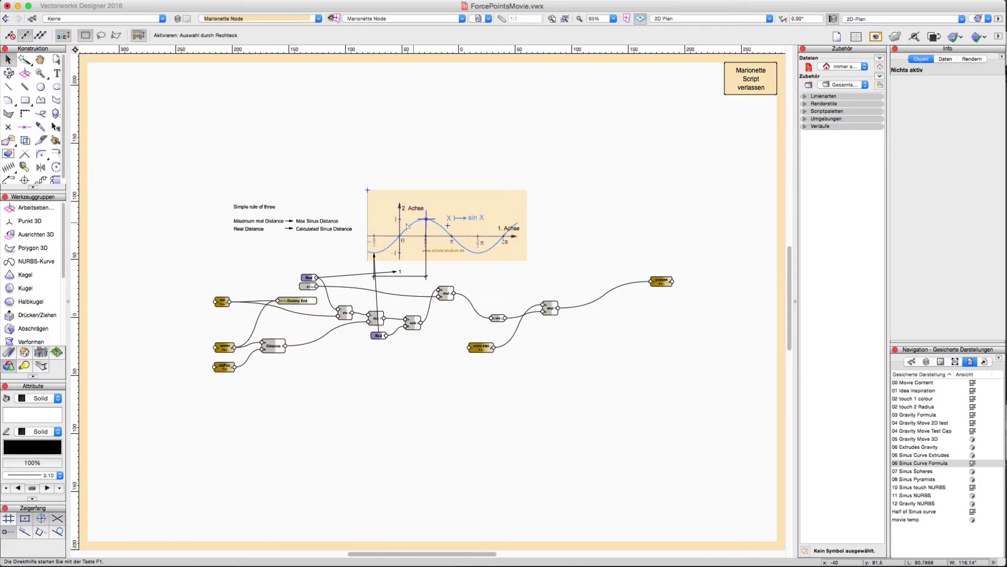
{"action": "scroll", "coordinate": [222, 302], "scroll_direction": "up", "scroll_amount": 6}
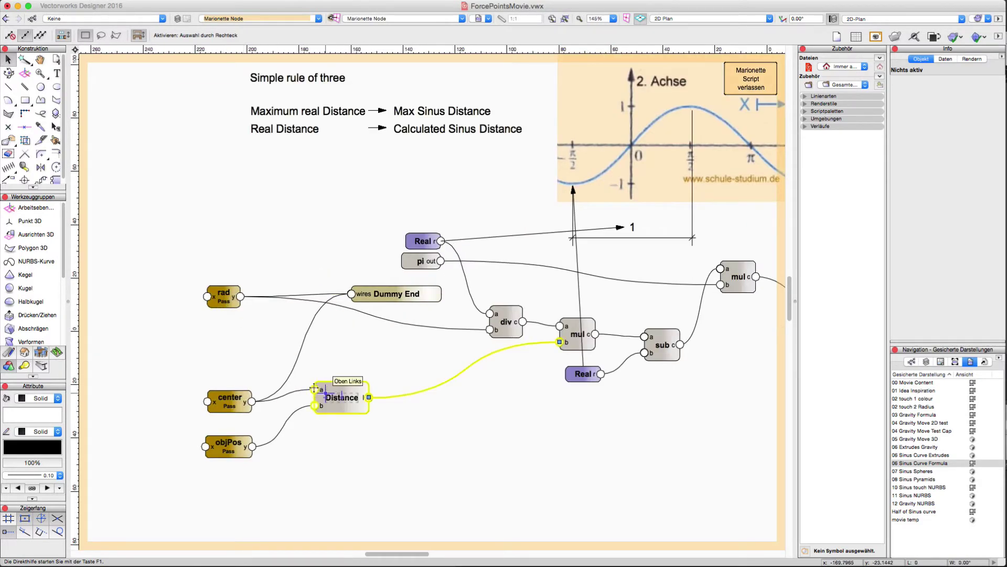
{"action": "left_click", "coordinate": [344, 390]}
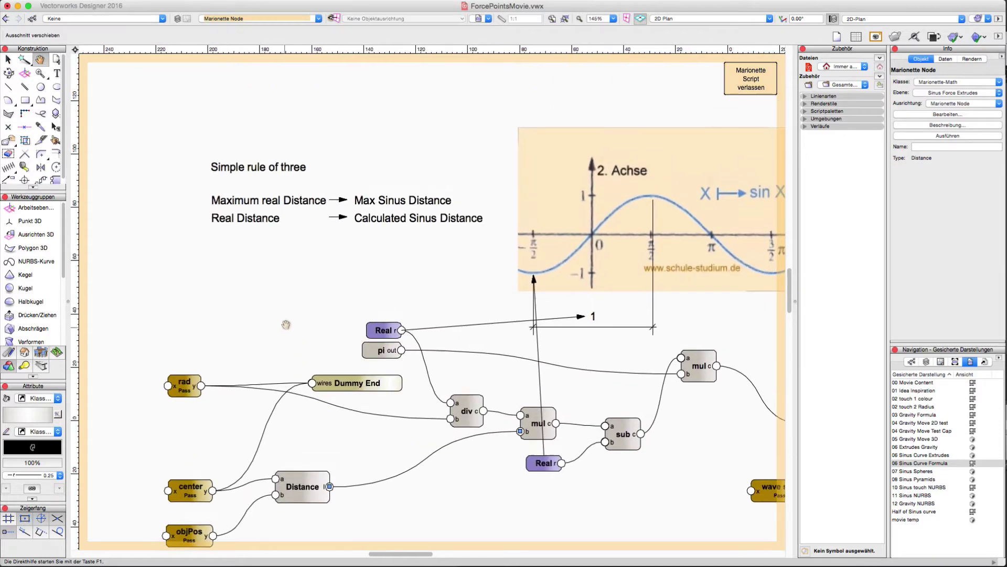
{"action": "scroll", "coordinate": [286, 310], "scroll_direction": "up", "scroll_amount": 4}
{"action": "scroll", "coordinate": [286, 309], "scroll_direction": "right", "scroll_amount": 2}
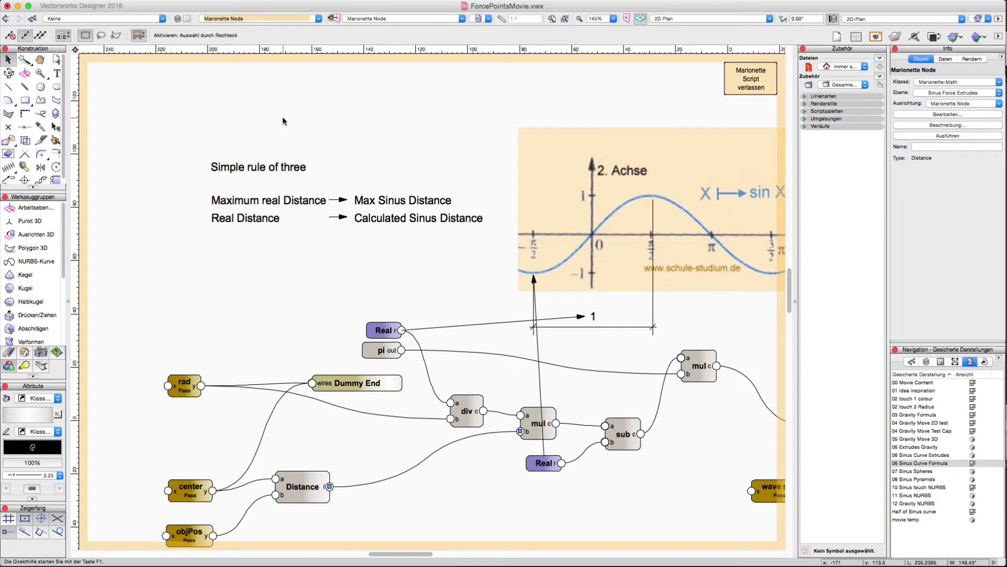
Leave the Marionette script and examine the sine-wave extrude landscape from a higher angle and close up
{"action": "left_click", "coordinate": [743, 78]}
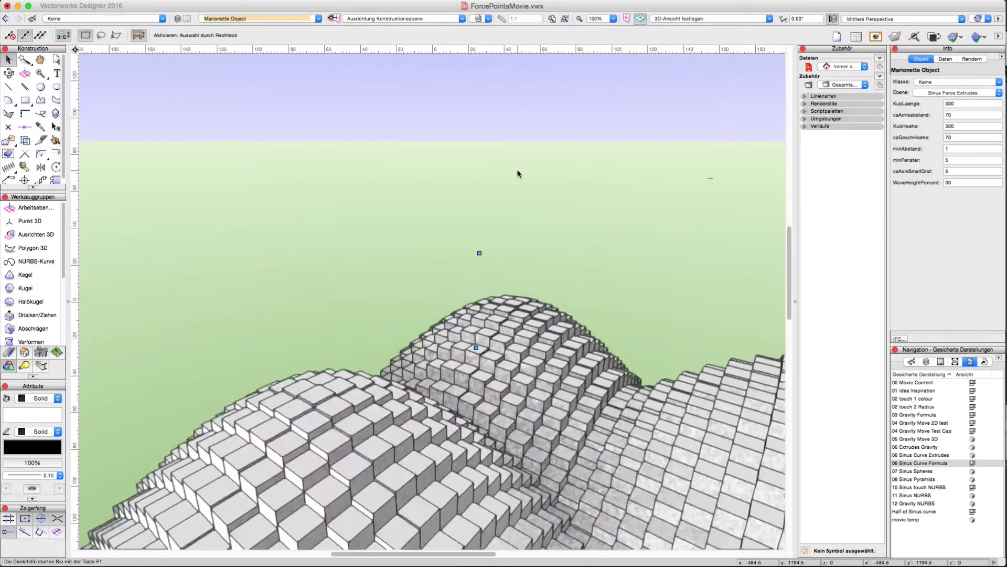
{"action": "scroll", "coordinate": [604, 256], "scroll_direction": "down", "scroll_amount": 3}
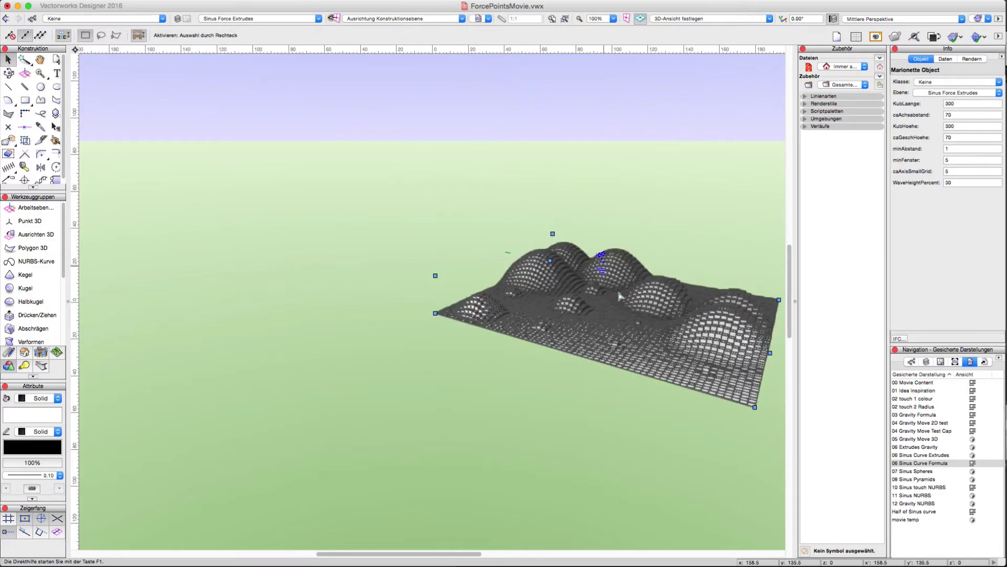
{"action": "middle_click_drag", "start_coordinate": [607, 300], "coordinate": [592, 326], "text": "ctrl"}
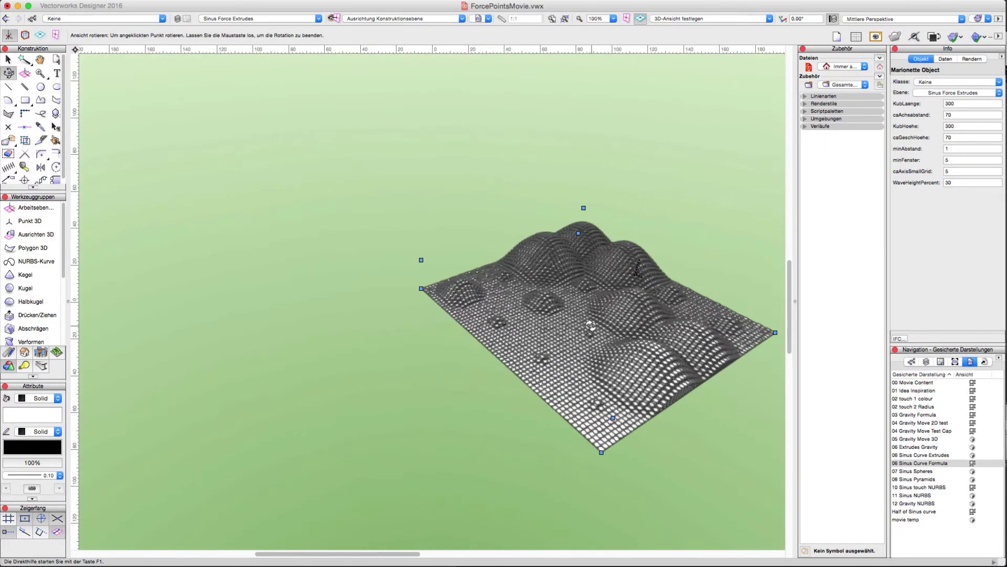
{"action": "scroll", "coordinate": [621, 304], "scroll_direction": "up", "scroll_amount": 2}
{"action": "scroll", "coordinate": [622, 304], "scroll_direction": "up", "scroll_amount": 3}
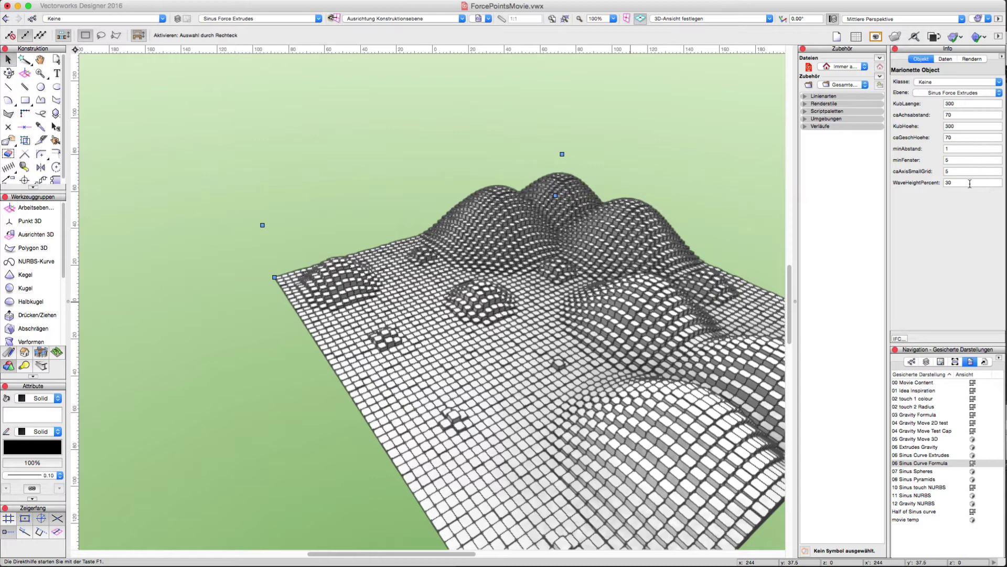
Set the extrude landscape's WaveHeightPercent to 80 and its caAxisSmallGrid to 15
{"action": "left_click", "coordinate": [969, 183]}
{"action": "key", "text": "Return"}
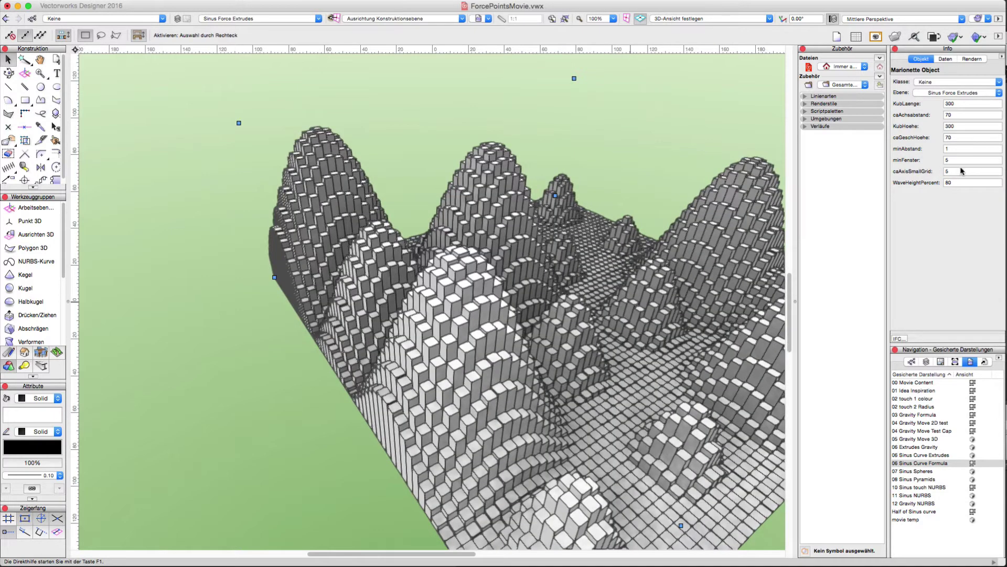
{"action": "left_click", "coordinate": [959, 171]}
{"action": "type", "text": "15"}
{"action": "key", "text": "Return"}
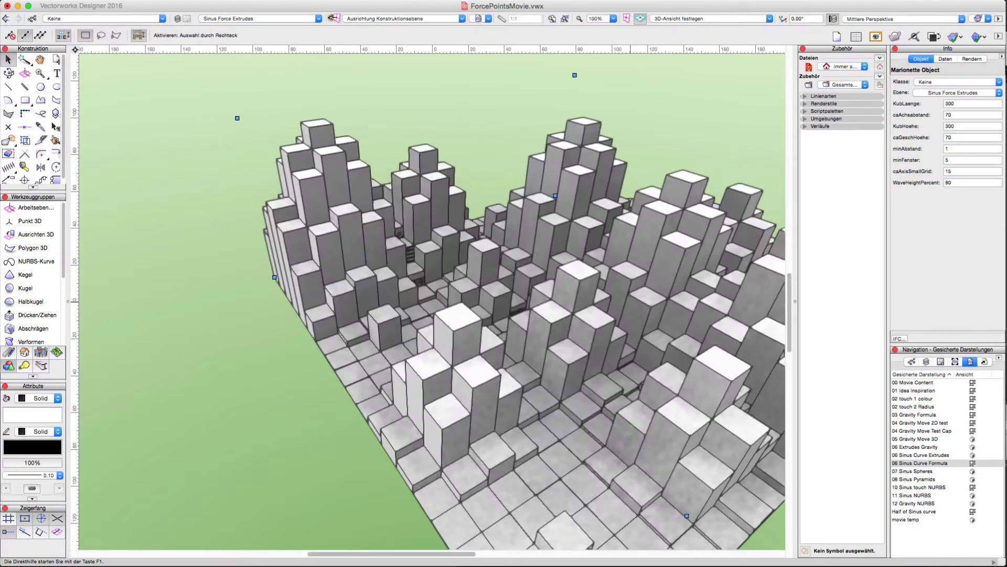
Set the extrude landscape's WaveHeightPercent to 40 and caAxisSmallGrid to 8, and deselect the object
{"action": "left_click", "coordinate": [966, 182]}
{"action": "type", "text": "40"}
{"action": "key", "text": "Return"}
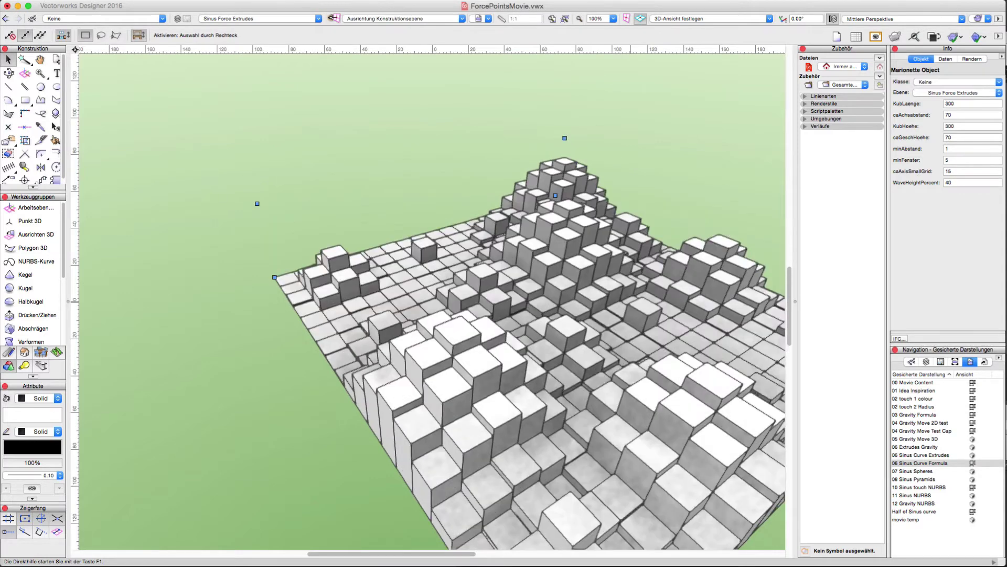
{"action": "left_click", "coordinate": [958, 172]}
{"action": "type", "text": "8"}
{"action": "key", "text": "Return"}
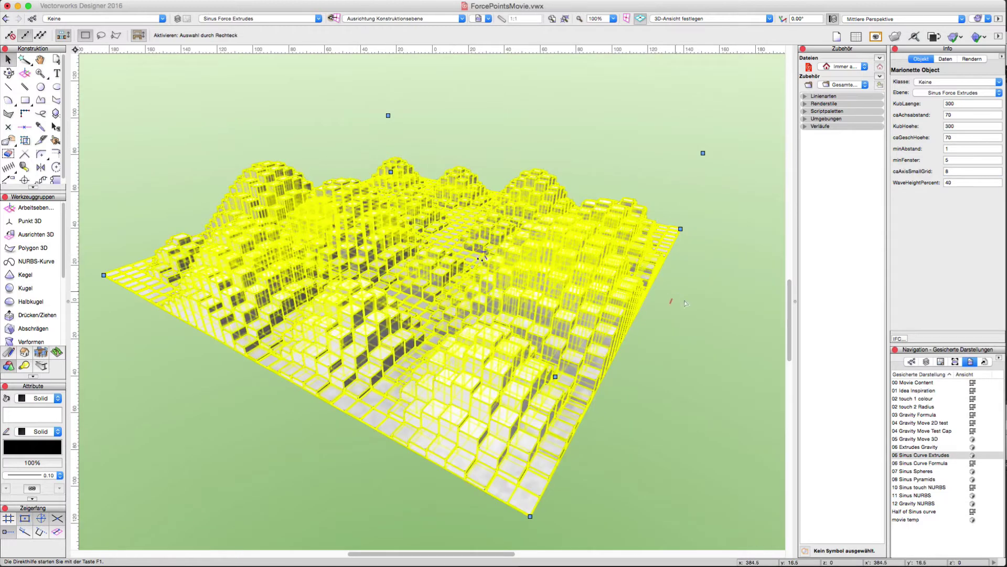
{"action": "left_click", "coordinate": [694, 304]}
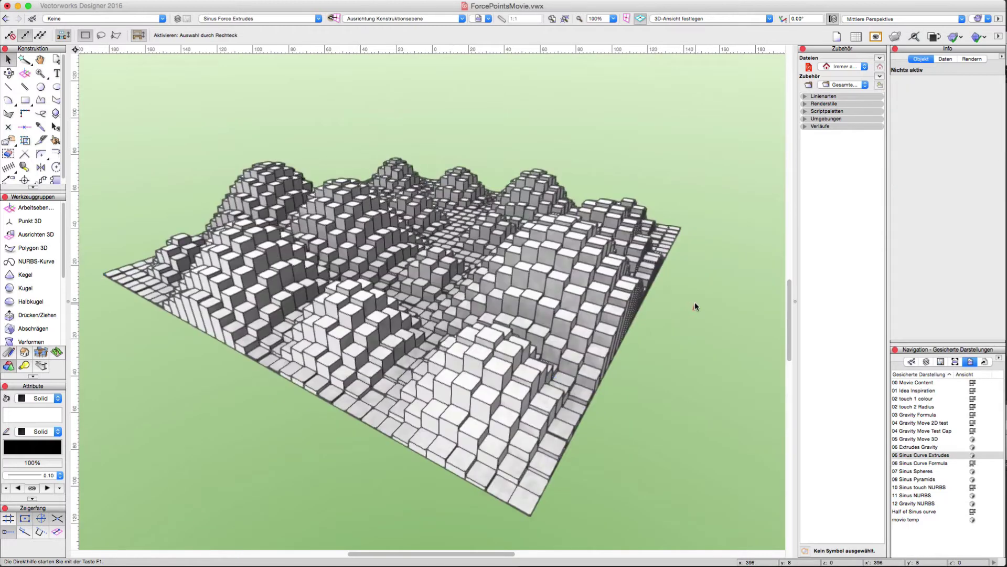
Restore the saved view 07 Sinus Spheres, select the sphere landscape and set its Sphere Radius to 3
{"action": "left_click", "coordinate": [927, 471]}
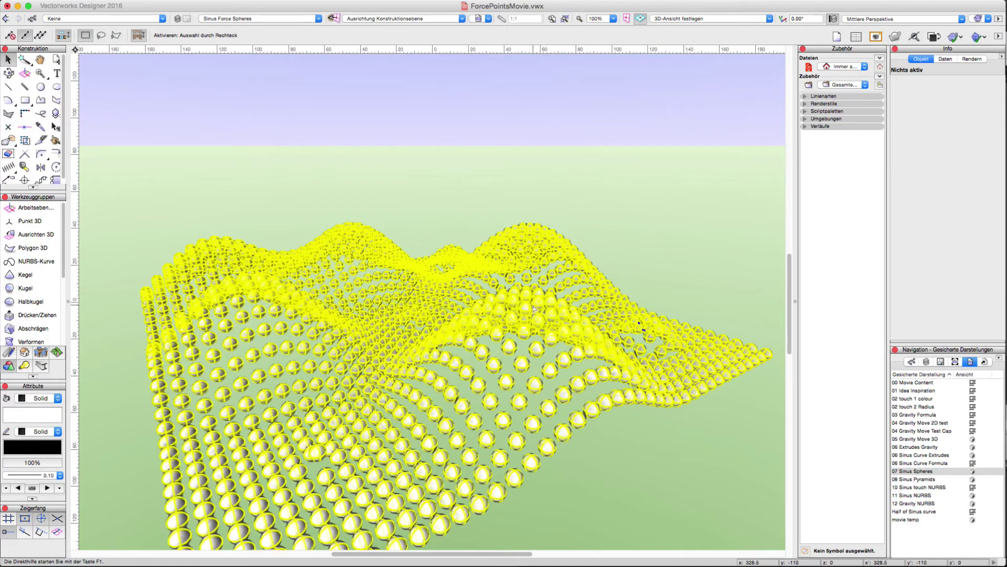
{"action": "left_click", "coordinate": [544, 309]}
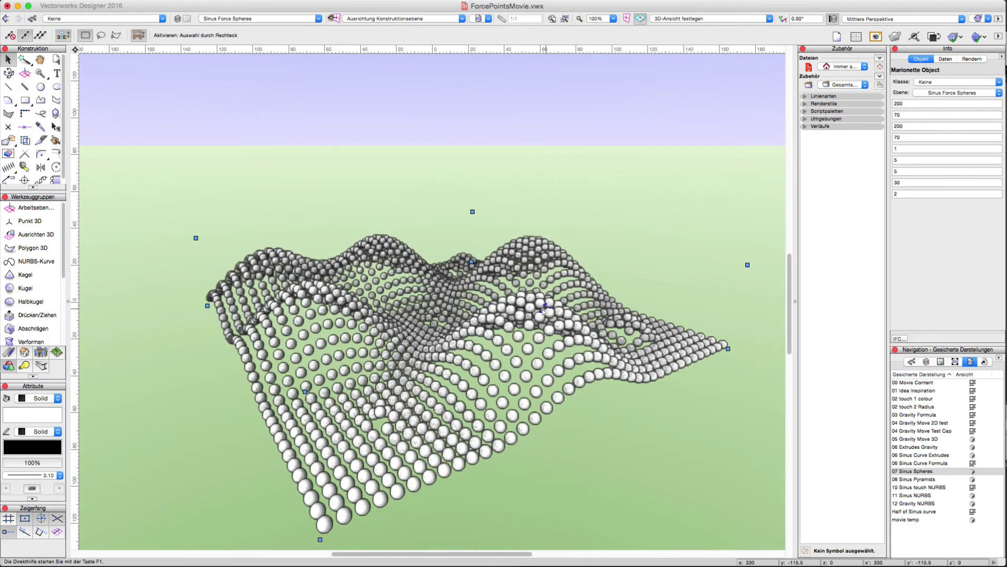
{"action": "left_click", "coordinate": [959, 194]}
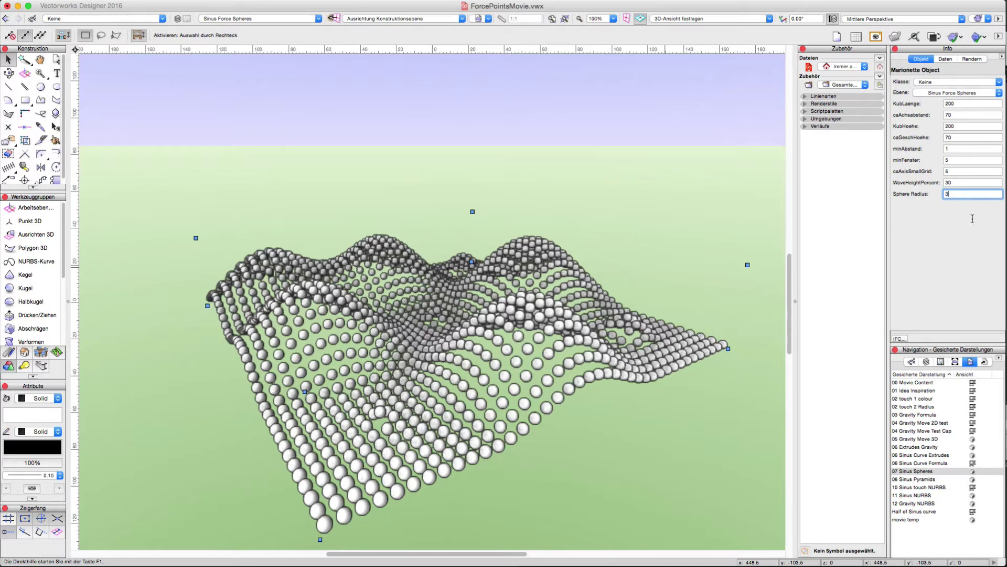
Set the sphere landscape's WaveHeightPercent to 80
{"action": "left_click", "coordinate": [960, 182]}
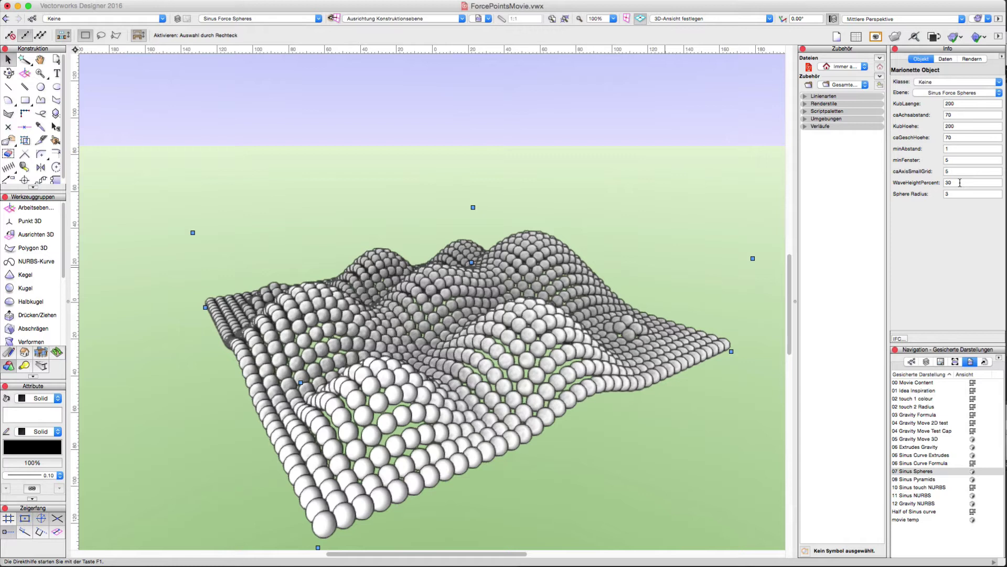
{"action": "double_click", "coordinate": [961, 183]}
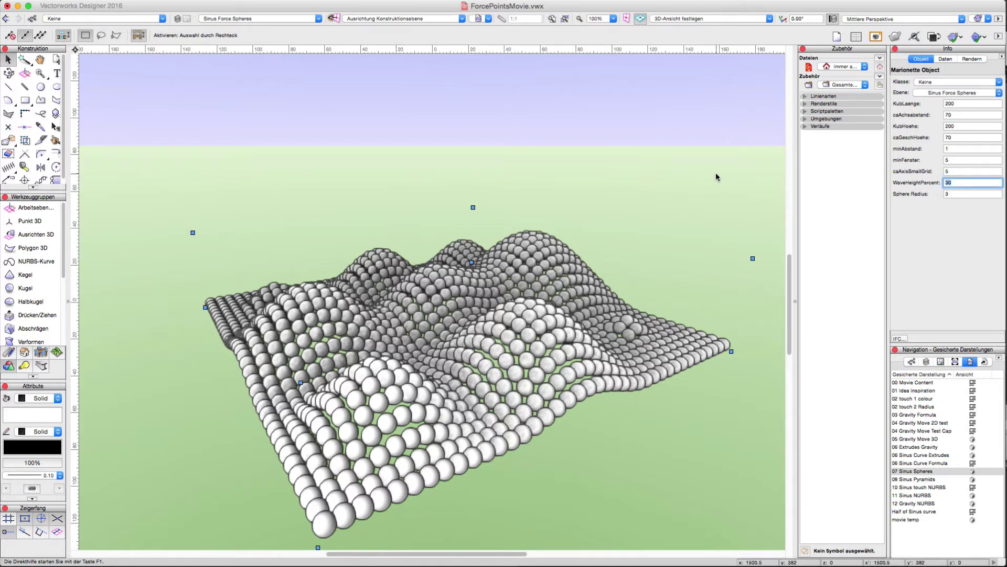
{"action": "key", "text": "Return"}
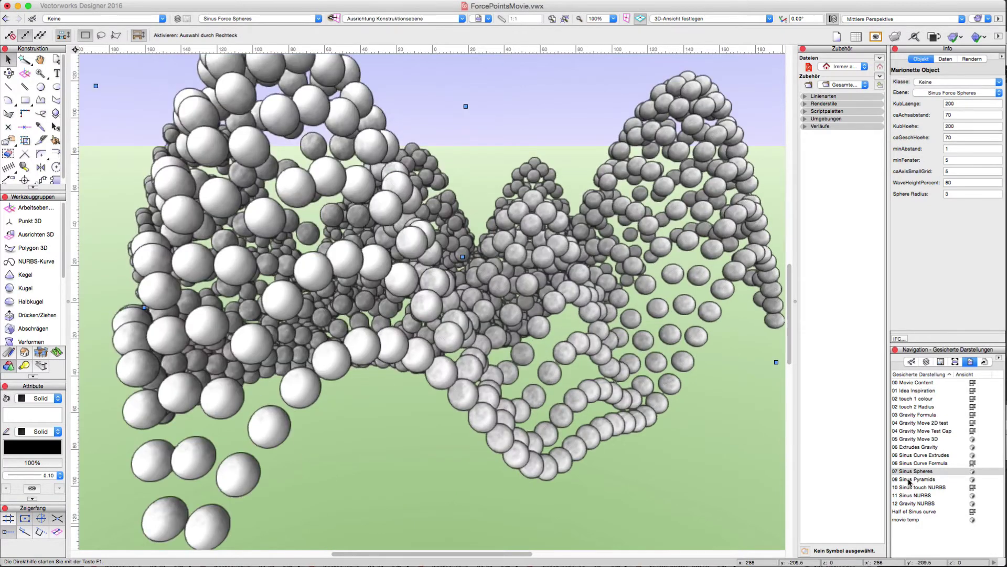
Restore the saved view 08 Sinus Pyramids, select the pyramid landscape and set its caAxisSmallGrid to 15
{"action": "double_click", "coordinate": [912, 479]}
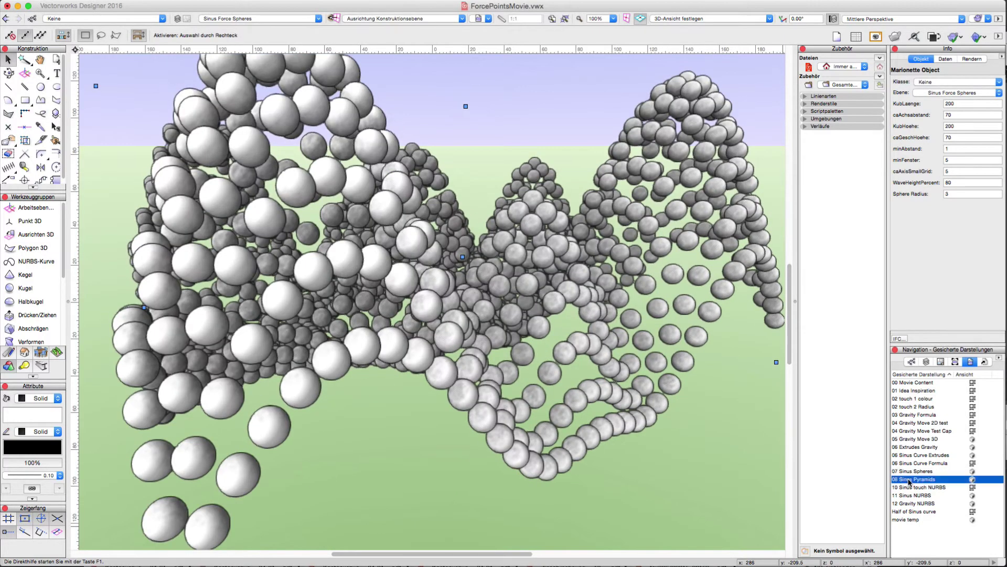
{"action": "scroll", "coordinate": [640, 413], "scroll_direction": "down", "scroll_amount": 2}
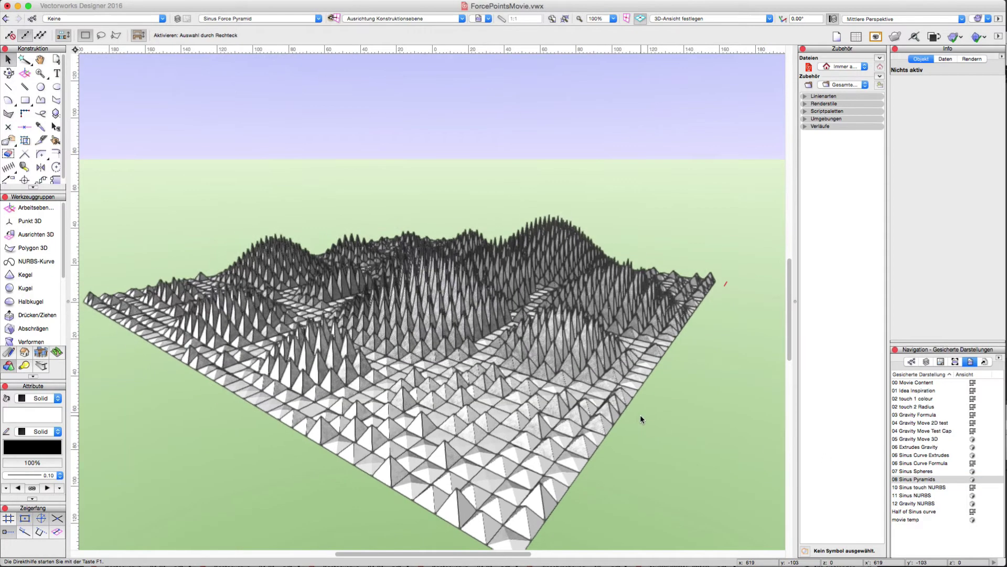
{"action": "mouse_move", "coordinate": [638, 411]}
{"action": "middle_mouse_down", "text": "ctrl"}
{"action": "mouse_move", "coordinate": [629, 393]}
{"action": "mouse_move", "coordinate": [619, 405]}
{"action": "middle_mouse_up", "text": "ctrl"}
{"action": "key", "text": "x"}
{"action": "left_click", "coordinate": [621, 403]}
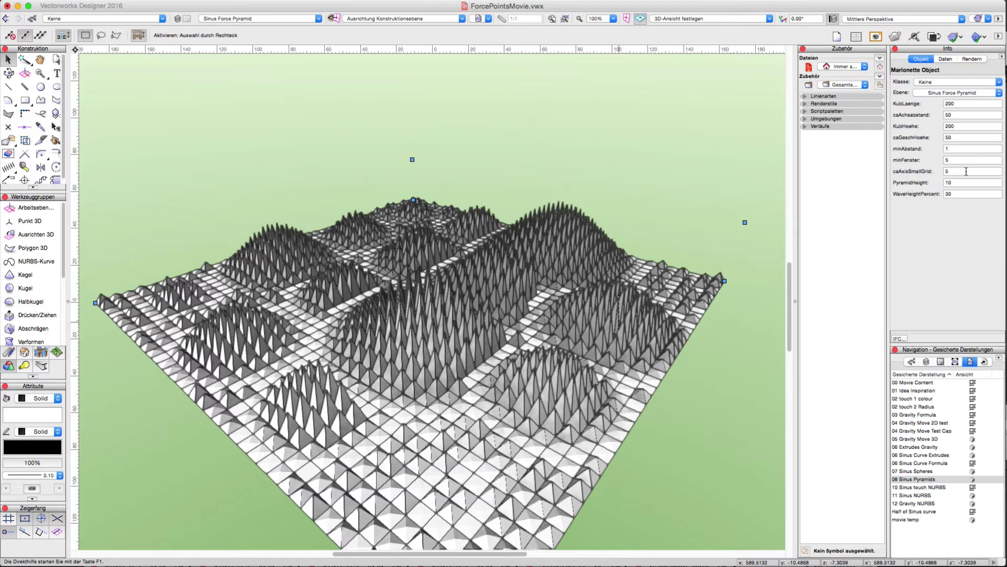
{"action": "double_click", "coordinate": [966, 171]}
{"action": "type", "text": "1"}
{"action": "key", "text": "Return"}
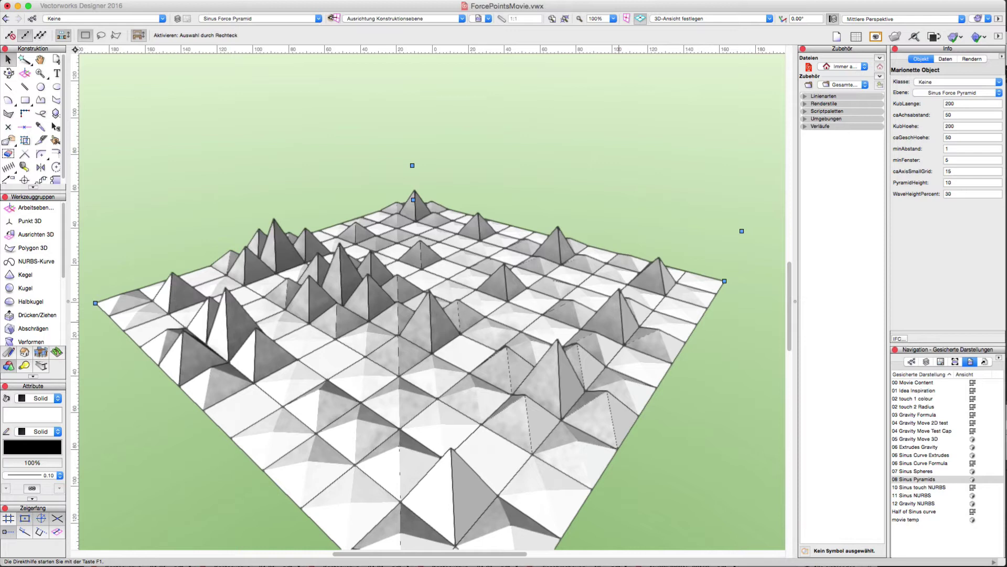
Restore the saved view 10 Sinus touch NURBS and examine the Locus node's connections and the grid of 3D points
{"action": "double_click", "coordinate": [925, 487]}
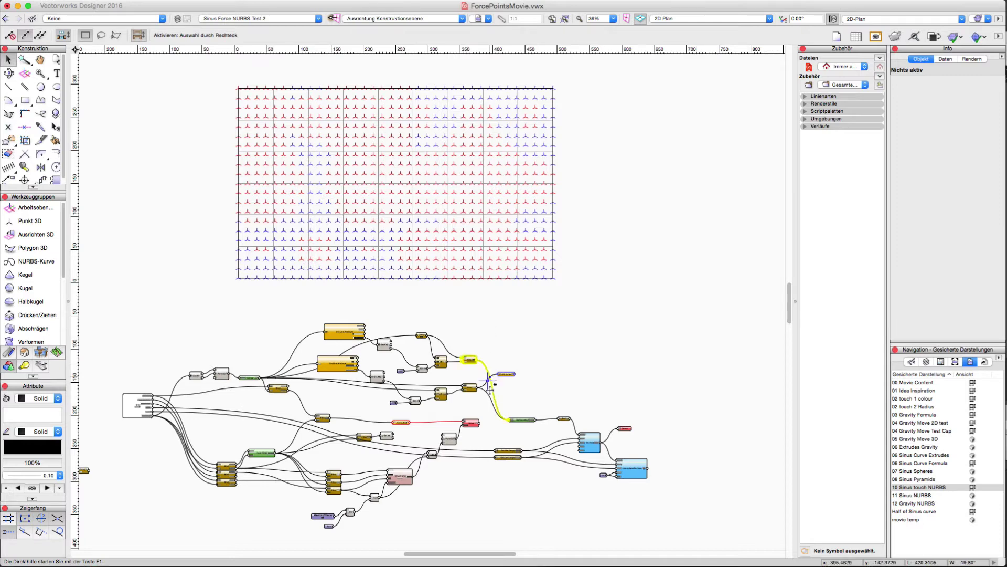
{"action": "scroll", "coordinate": [508, 415], "scroll_direction": "up", "scroll_amount": 5}
{"action": "scroll", "coordinate": [516, 424], "scroll_direction": "down", "scroll_amount": 3}
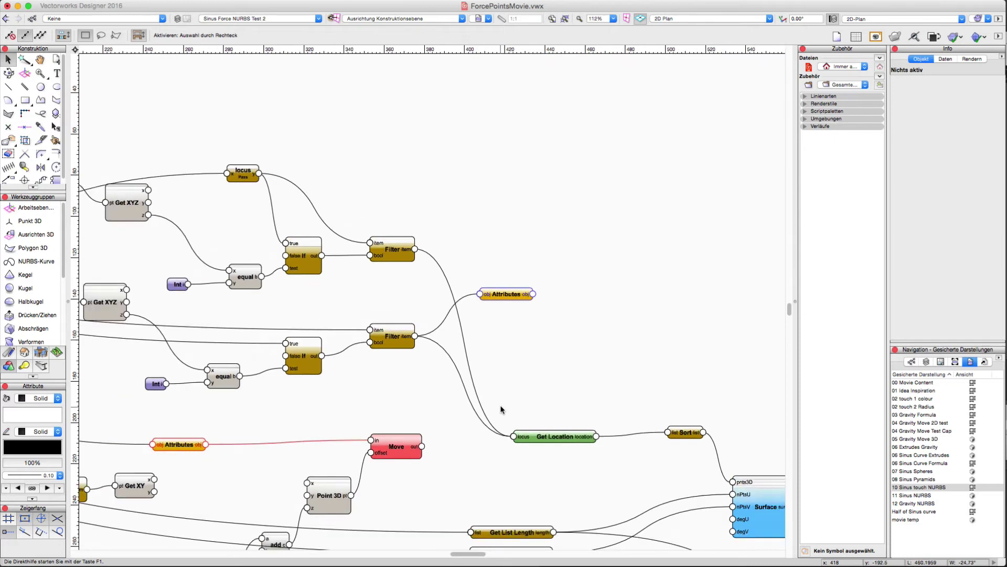
{"action": "scroll", "coordinate": [457, 374], "scroll_direction": "down", "scroll_amount": 2}
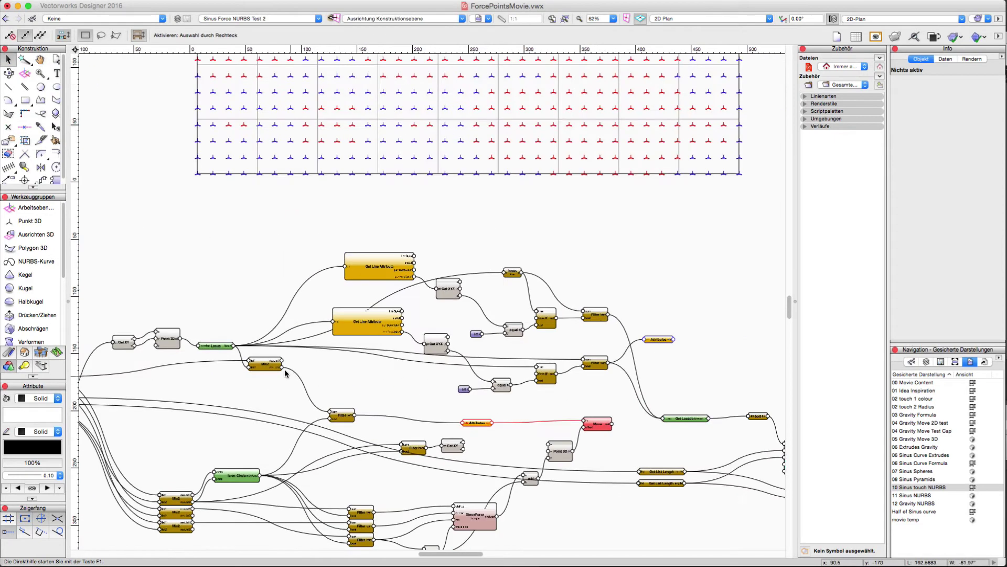
{"action": "left_click", "coordinate": [215, 346]}
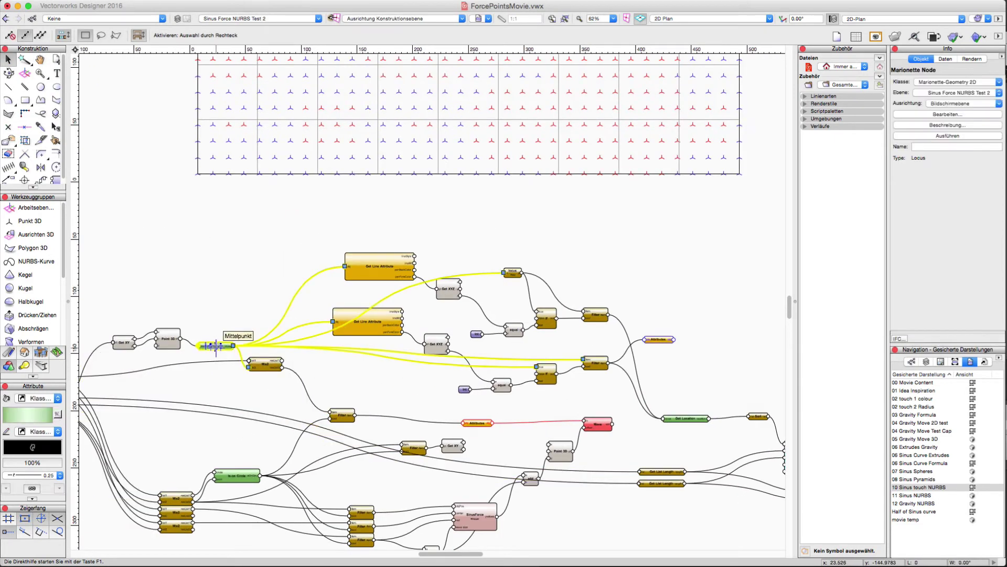
{"action": "middle_click_drag", "start_coordinate": [262, 277], "coordinate": [261, 379]}
{"action": "scroll", "coordinate": [261, 379], "scroll_direction": "down", "scroll_amount": 2}
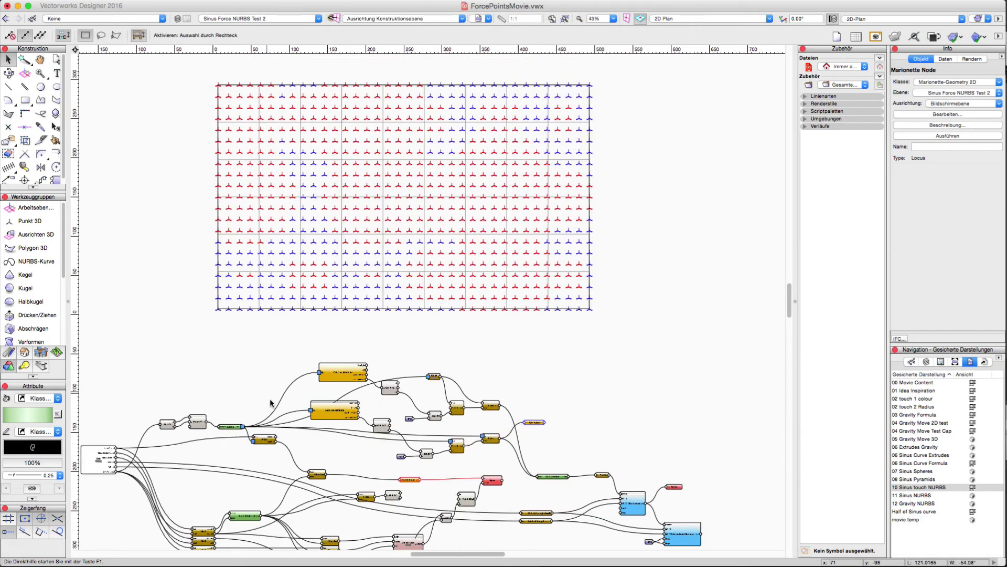
{"action": "middle_click_drag", "start_coordinate": [338, 475], "coordinate": [338, 386]}
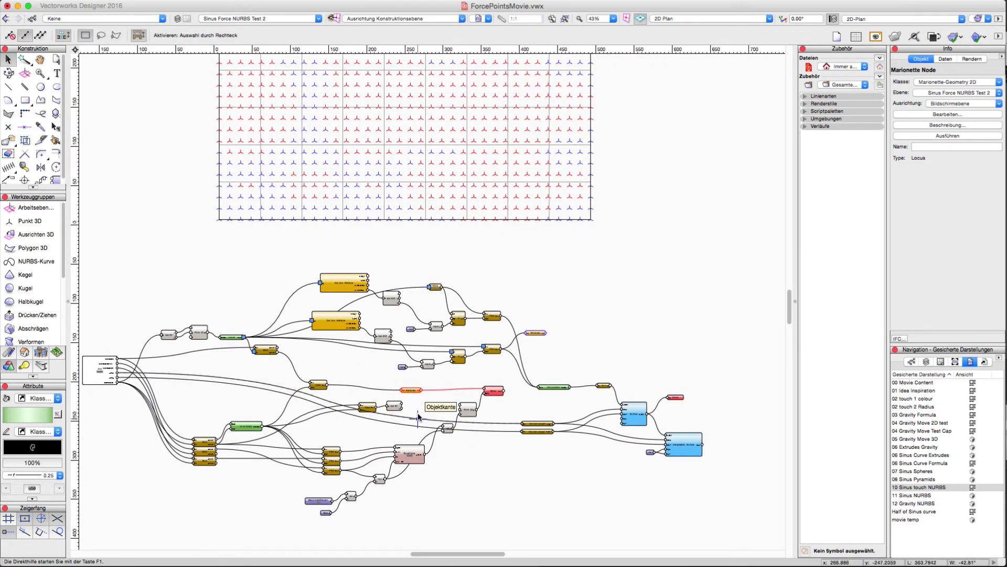
{"action": "middle_click_drag", "start_coordinate": [351, 227], "coordinate": [353, 282]}
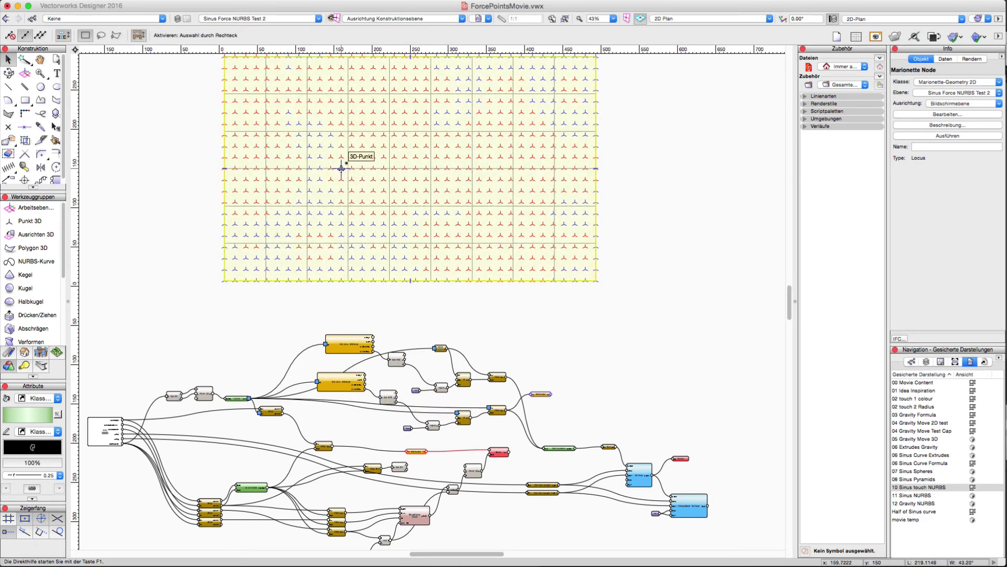
{"action": "middle_click_drag", "start_coordinate": [506, 324], "coordinate": [491, 296]}
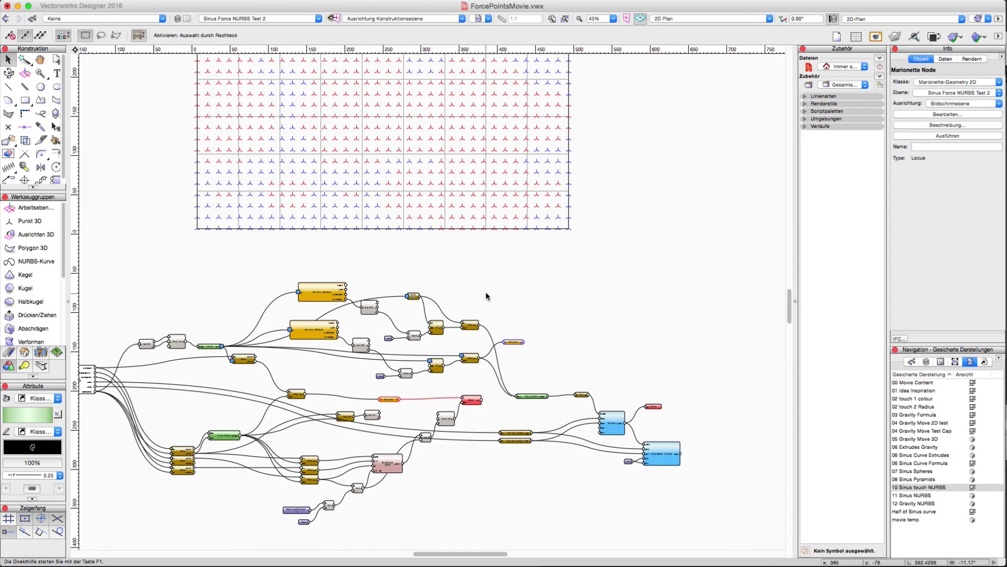
Examine how the Filter nodes feed SinusForce and Move, and how Get Location leads to the Surface nodes
{"action": "scroll", "coordinate": [511, 412], "scroll_direction": "up", "scroll_amount": 5}
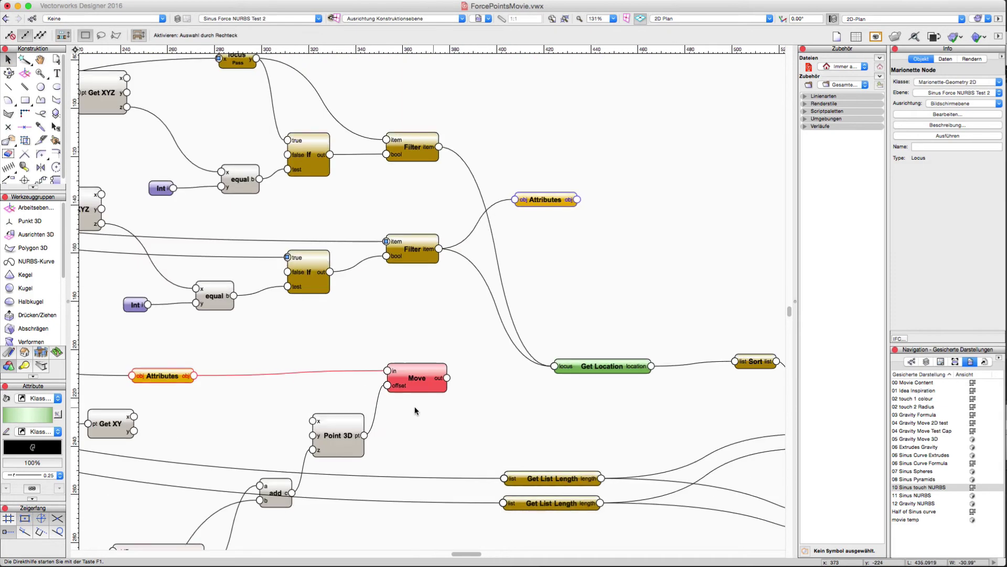
{"action": "scroll", "coordinate": [328, 397], "scroll_direction": "down", "scroll_amount": 5}
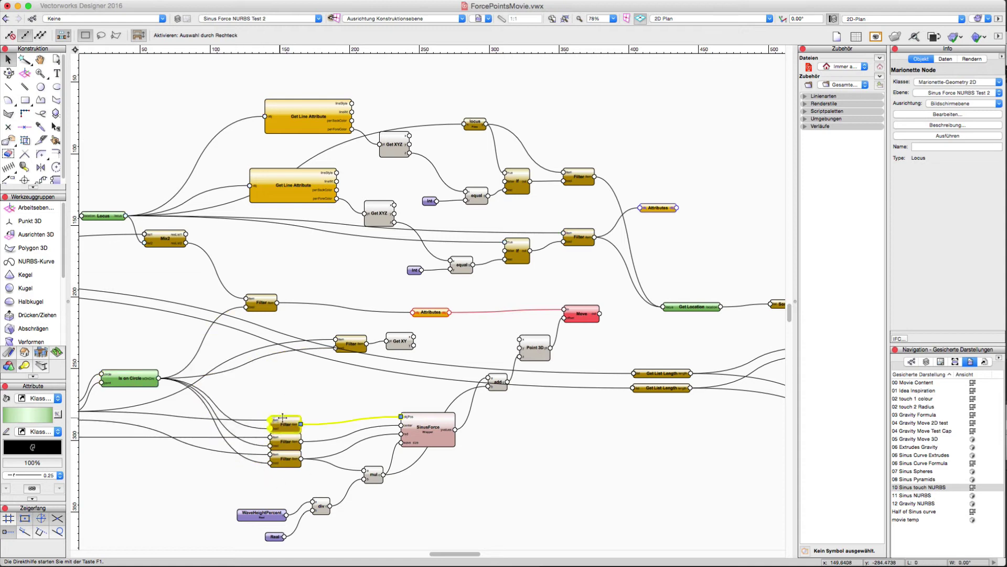
{"action": "left_click", "coordinate": [287, 444]}
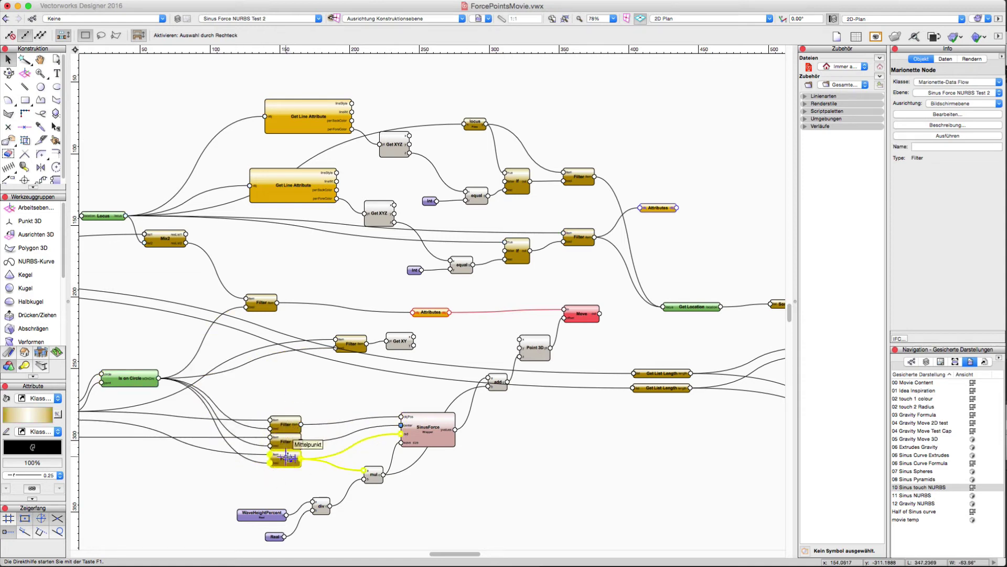
{"action": "left_click_drag", "start_coordinate": [289, 426], "coordinate": [290, 424]}
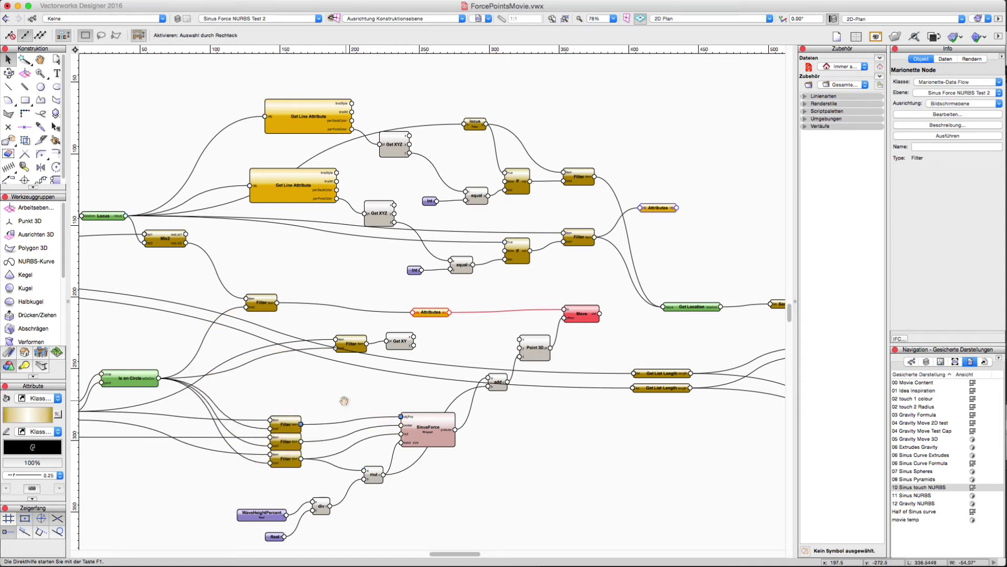
{"action": "middle_click_drag", "start_coordinate": [344, 400], "coordinate": [240, 422]}
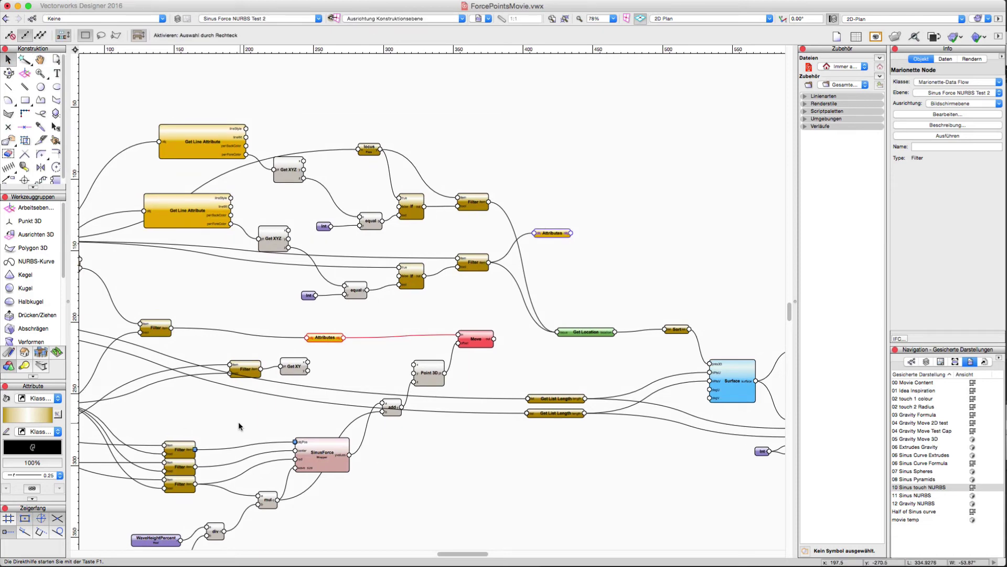
{"action": "middle_click_drag", "start_coordinate": [370, 394], "coordinate": [233, 403]}
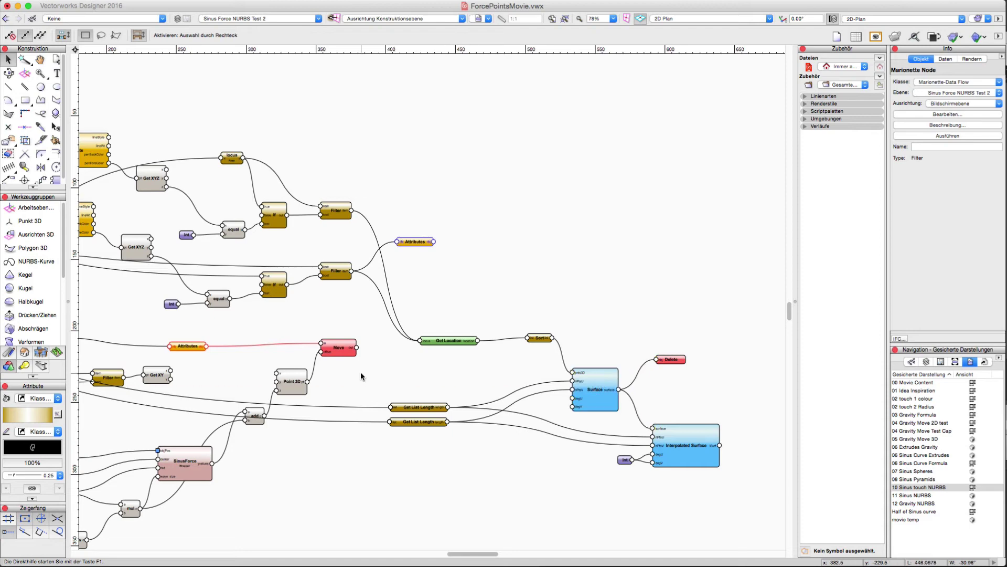
{"action": "middle_click_drag", "start_coordinate": [360, 372], "coordinate": [571, 344]}
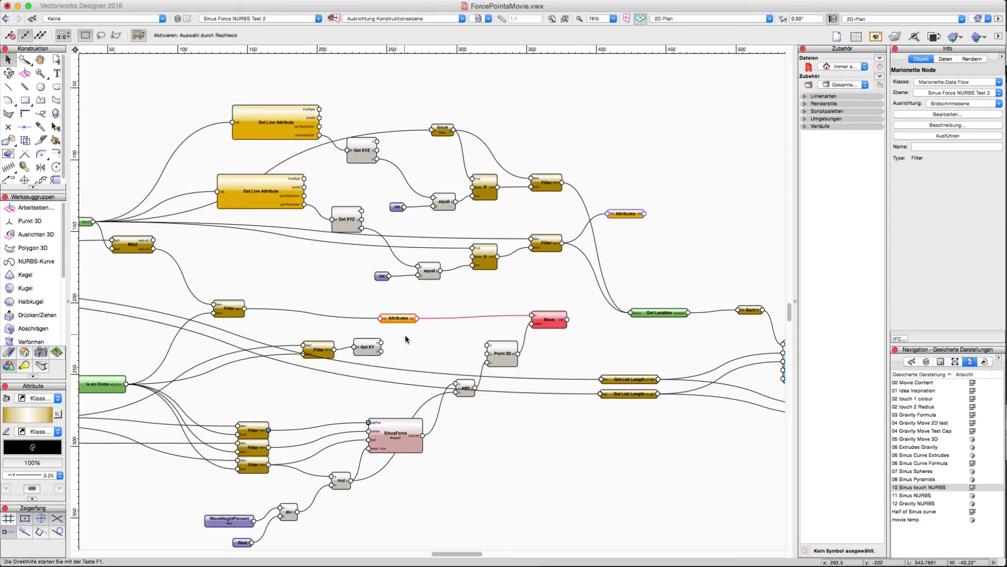
{"action": "middle_click_drag", "start_coordinate": [430, 346], "coordinate": [363, 355]}
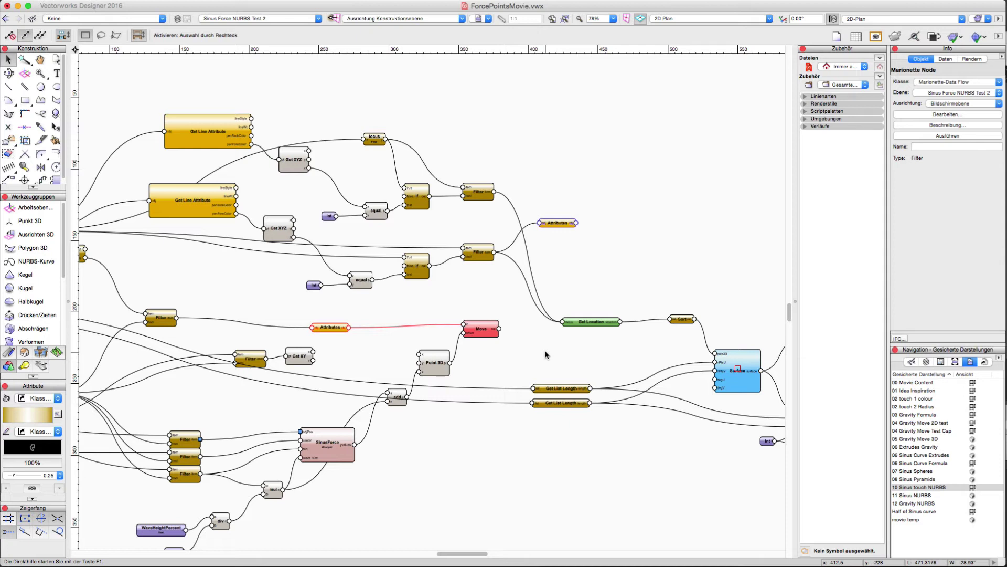
Examine the branches from the Locus node through the Get Line Attribute nodes towards Get Location and Surface
{"action": "scroll", "coordinate": [475, 304], "scroll_direction": "down", "scroll_amount": 3}
{"action": "middle_click_drag", "start_coordinate": [319, 310], "coordinate": [402, 336]}
{"action": "scroll", "coordinate": [375, 257], "scroll_direction": "up", "scroll_amount": 2}
{"action": "left_click", "coordinate": [382, 254]}
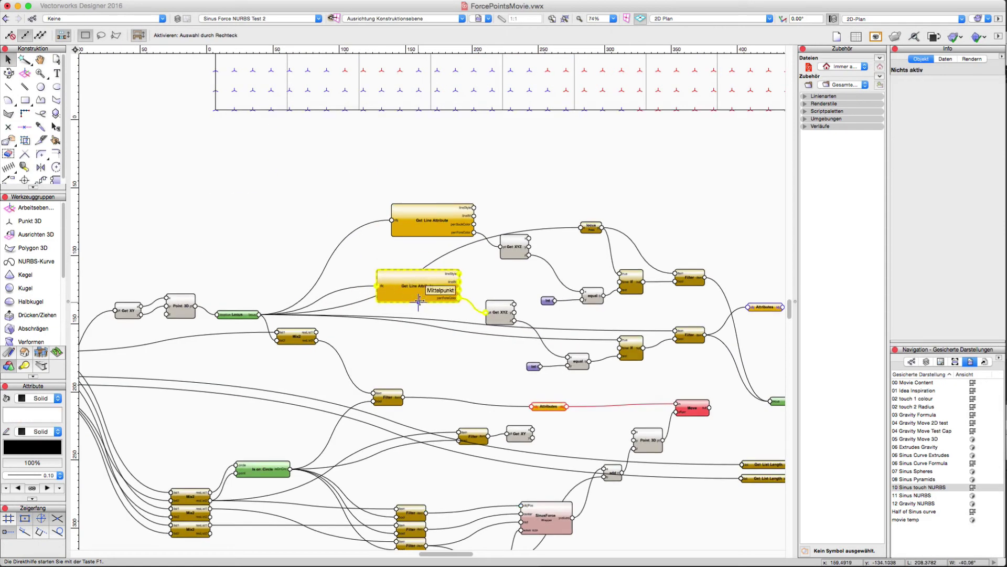
{"action": "left_click", "coordinate": [418, 288]}
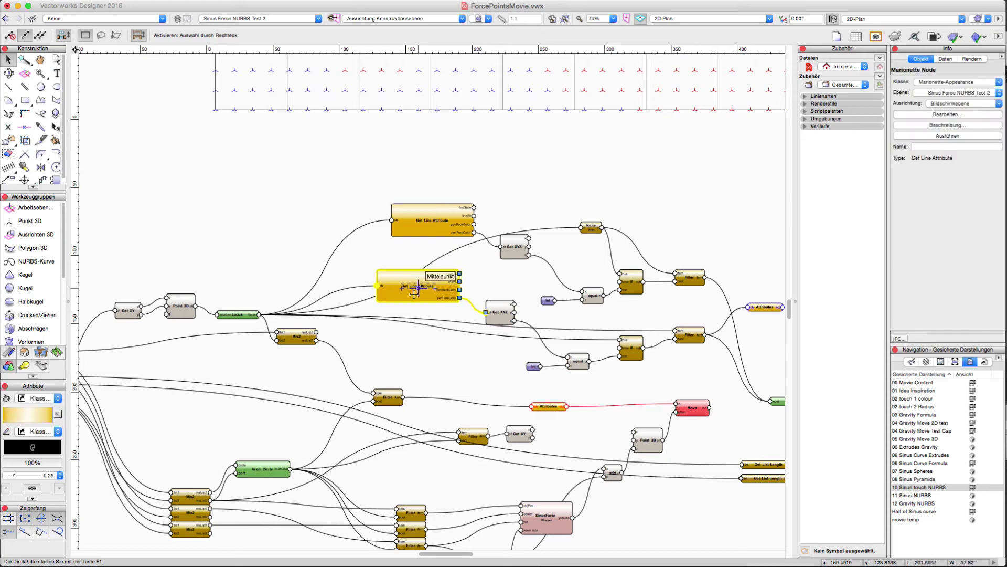
{"action": "left_click", "coordinate": [236, 314]}
{"action": "scroll", "coordinate": [248, 360], "scroll_direction": "up", "scroll_amount": 5}
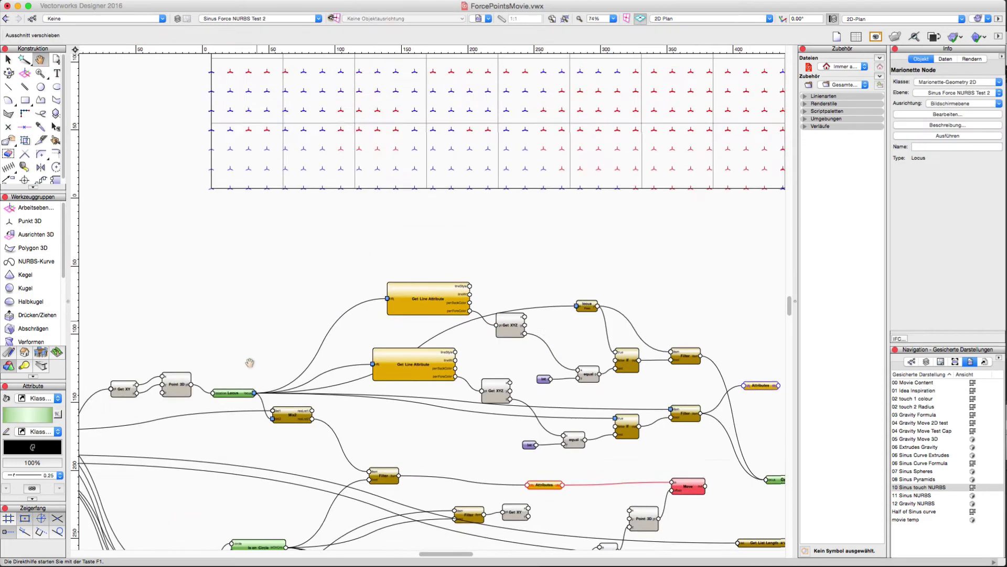
{"action": "scroll", "coordinate": [402, 385], "scroll_direction": "down", "scroll_amount": 7}
{"action": "scroll", "coordinate": [402, 385], "scroll_direction": "right", "scroll_amount": 9}
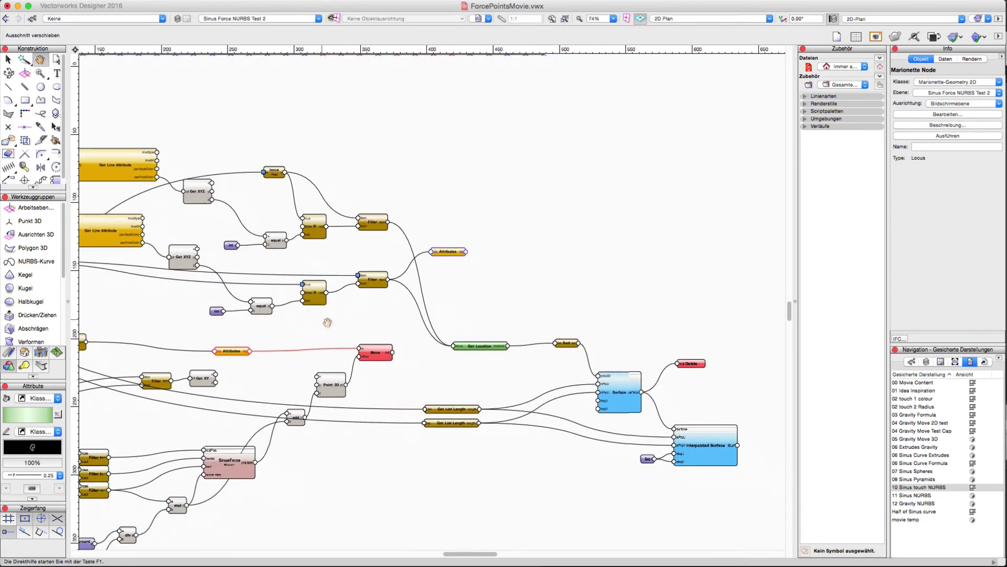
{"action": "scroll", "coordinate": [346, 322], "scroll_direction": "left", "scroll_amount": 6}
{"action": "scroll", "coordinate": [347, 321], "scroll_direction": "up", "scroll_amount": 2}
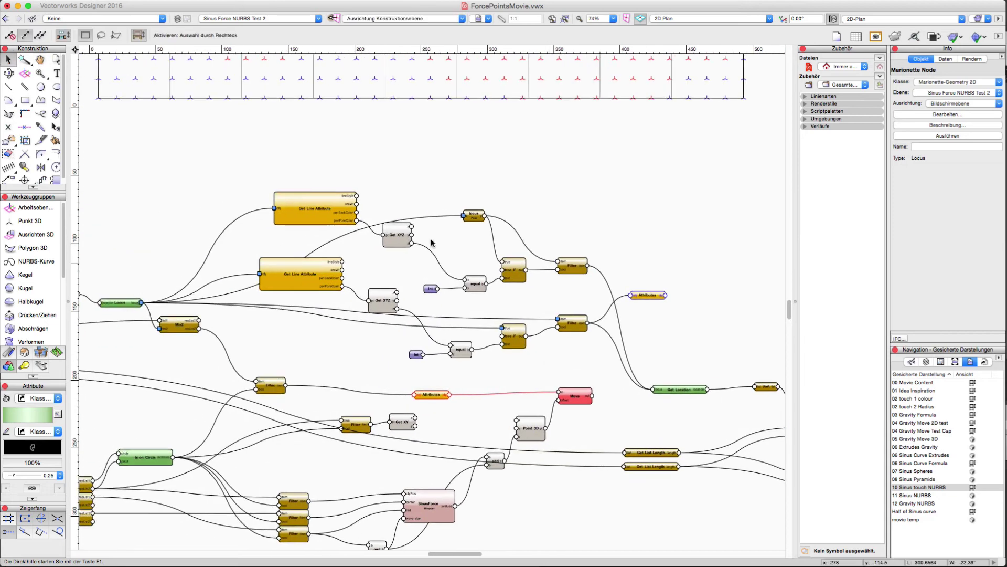
Select the nodes that filter the points by line attribute, and inspect the Sort and Surface nodes up close
{"action": "left_click_drag", "start_coordinate": [239, 164], "coordinate": [667, 376]}
{"action": "middle_click_drag", "start_coordinate": [696, 359], "coordinate": [466, 304]}
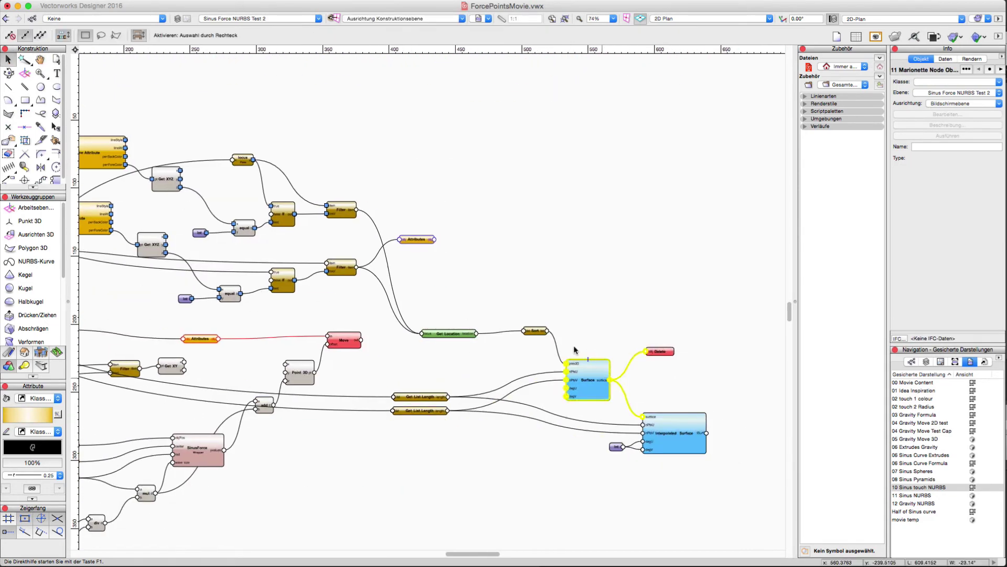
{"action": "scroll", "coordinate": [605, 393], "scroll_direction": "up", "scroll_amount": 3}
{"action": "scroll", "coordinate": [605, 392], "scroll_direction": "up", "scroll_amount": 2}
{"action": "left_click", "coordinate": [551, 234]}
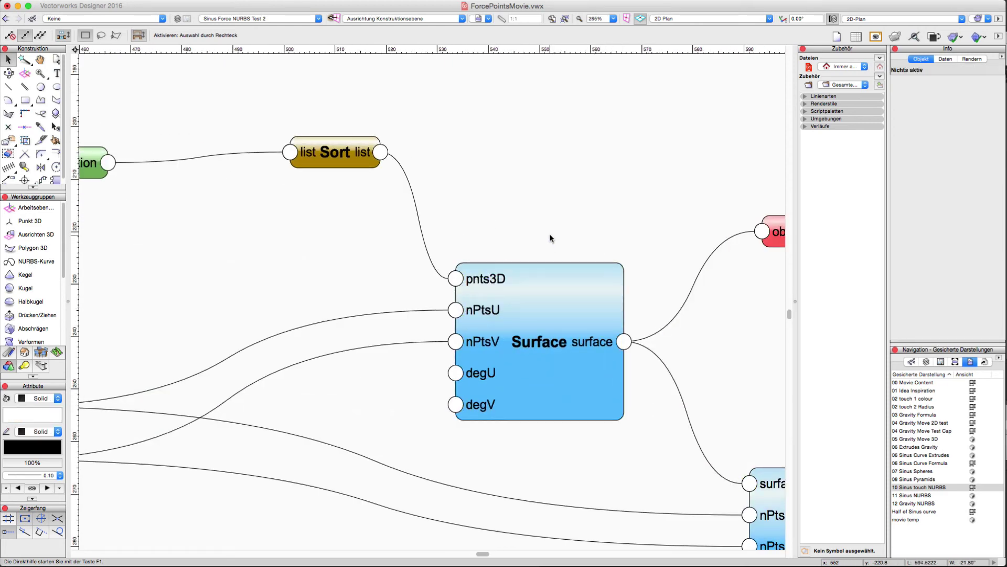
Run the network from the Surface node and show the generated NURBS surface in the Rechts vorne oben view
{"action": "scroll", "coordinate": [550, 238], "scroll_direction": "down", "scroll_amount": 5}
{"action": "middle_click_drag", "start_coordinate": [551, 241], "coordinate": [508, 285]}
{"action": "left_click", "coordinate": [507, 336]}
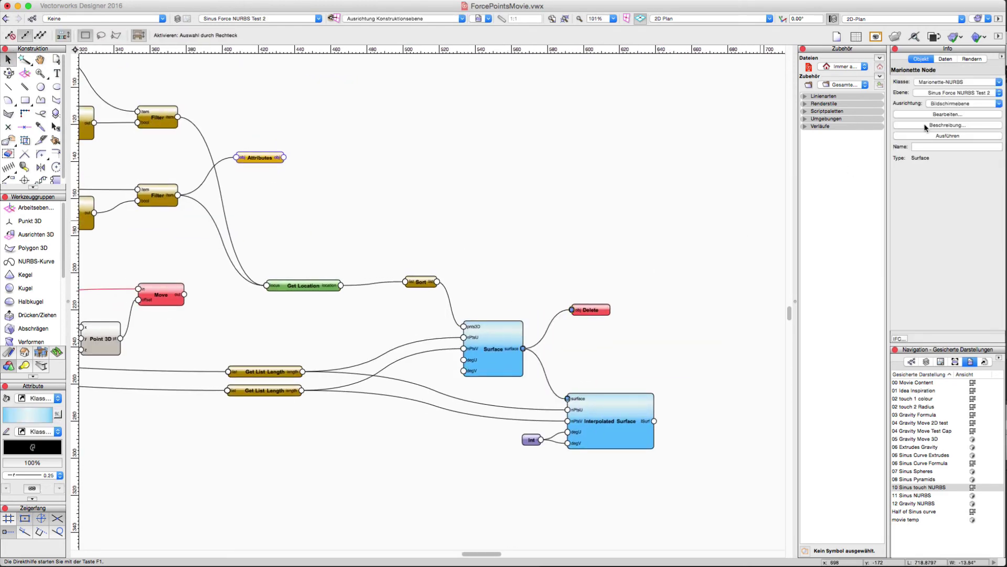
{"action": "left_click", "coordinate": [954, 138]}
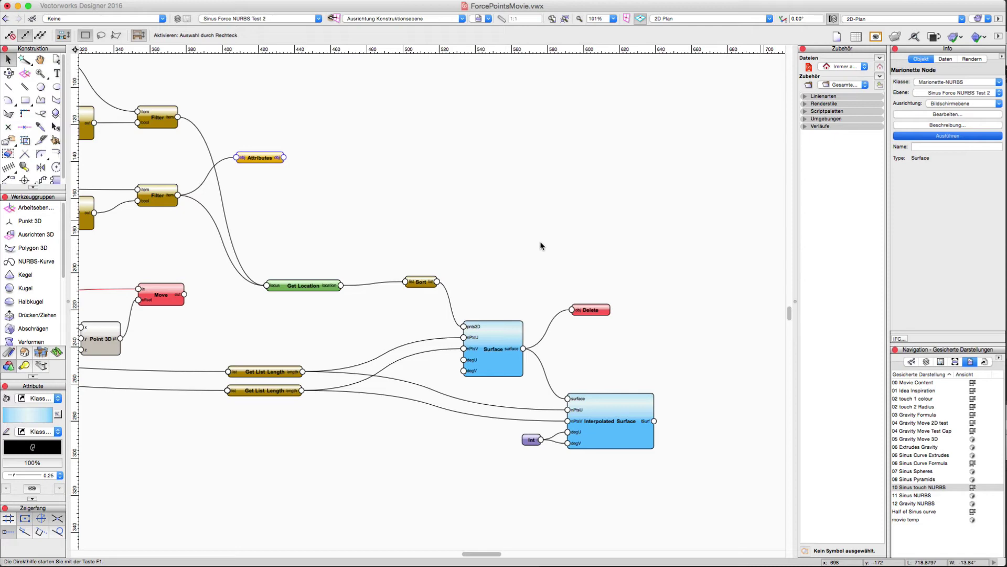
{"action": "scroll", "coordinate": [540, 242], "scroll_direction": "down", "scroll_amount": 5}
{"action": "middle_click_drag", "start_coordinate": [501, 232], "coordinate": [518, 415]}
{"action": "key", "text": "3"}
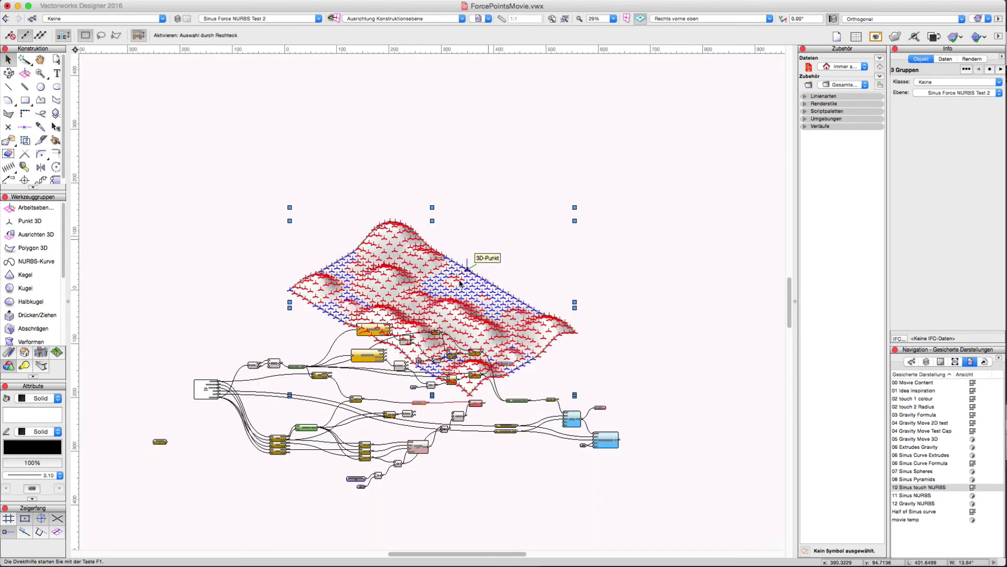
{"action": "scroll", "coordinate": [444, 331], "scroll_direction": "up", "scroll_amount": 3}
Restore the saved view 11 Sinus NURBS and switch ShowPoints on and off again for the NURBS landscape
{"action": "left_click", "coordinate": [923, 495]}
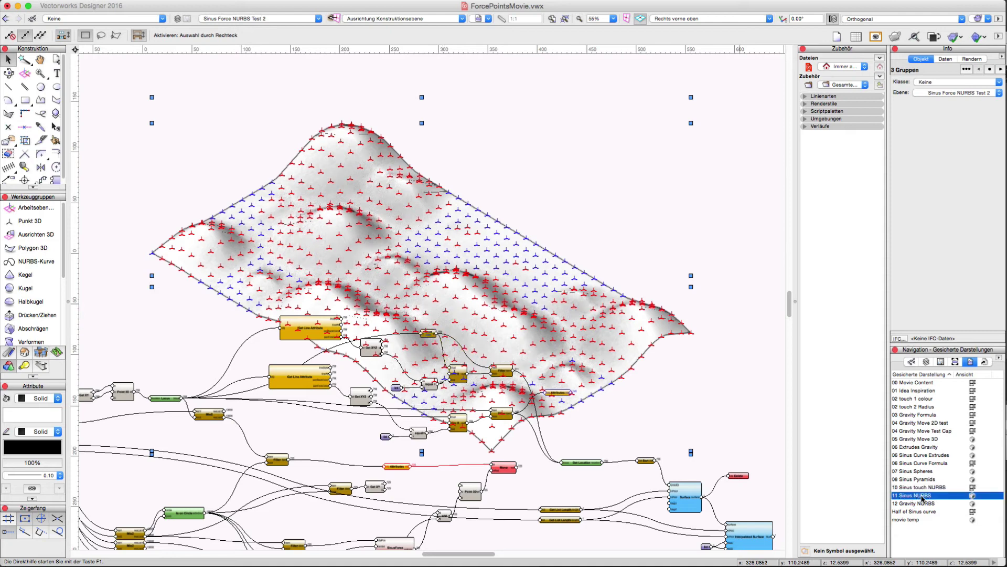
{"action": "double_click", "coordinate": [922, 495]}
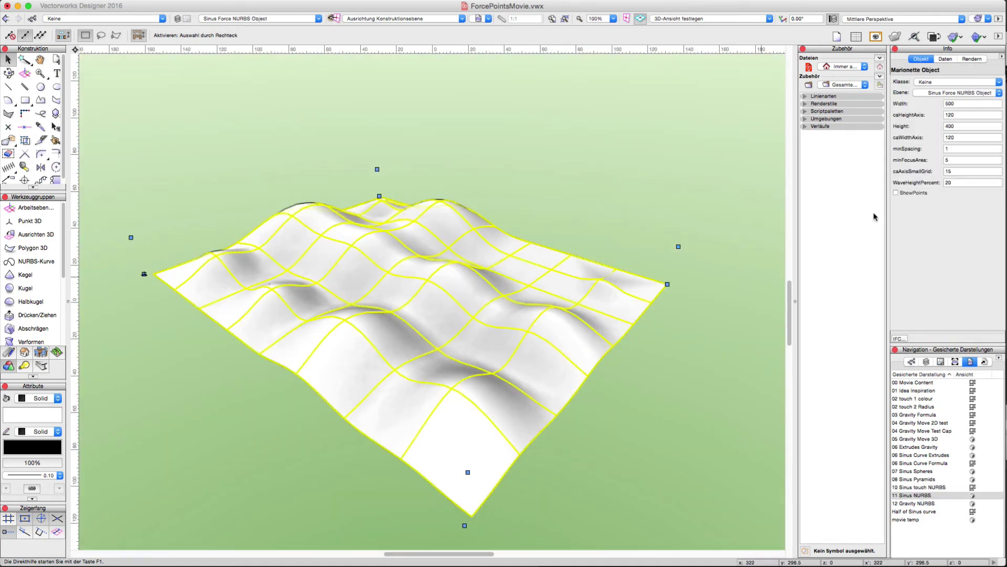
{"action": "left_click", "coordinate": [897, 193]}
{"action": "left_click", "coordinate": [896, 193]}
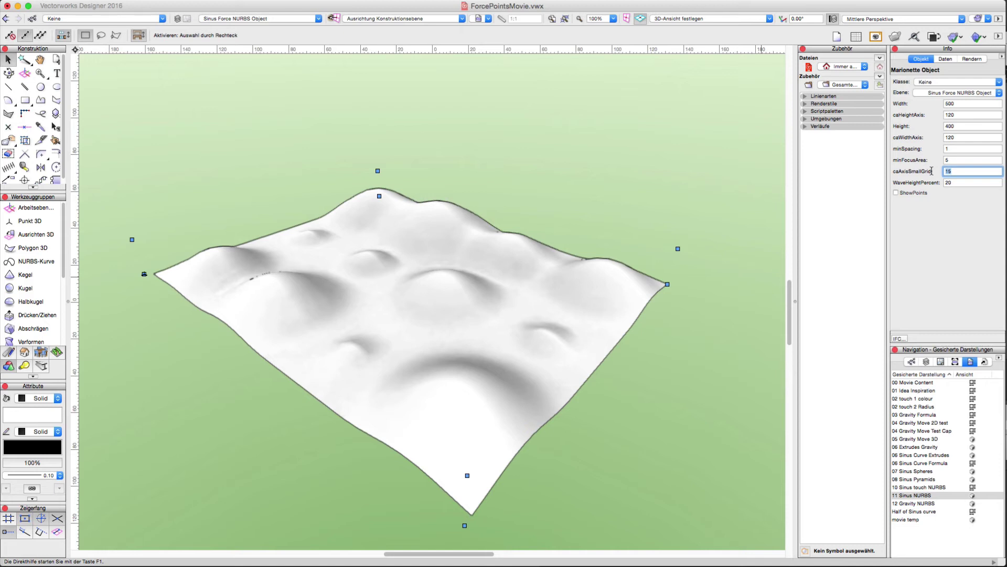
Set the NURBS landscape's WaveHeightPercent to 80
{"action": "key", "text": "Tab"}
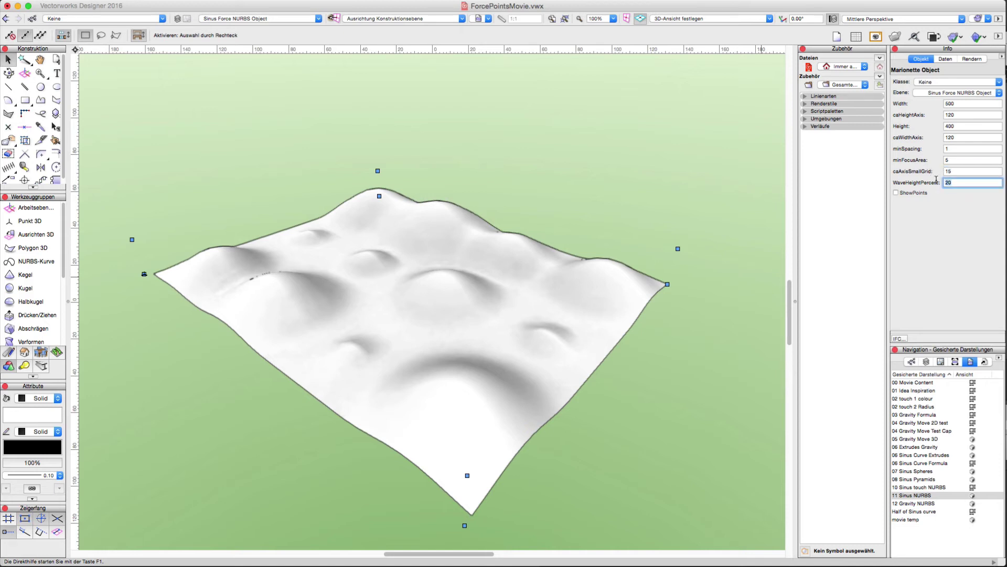
{"action": "type", "text": "80"}
{"action": "key", "text": "Return"}
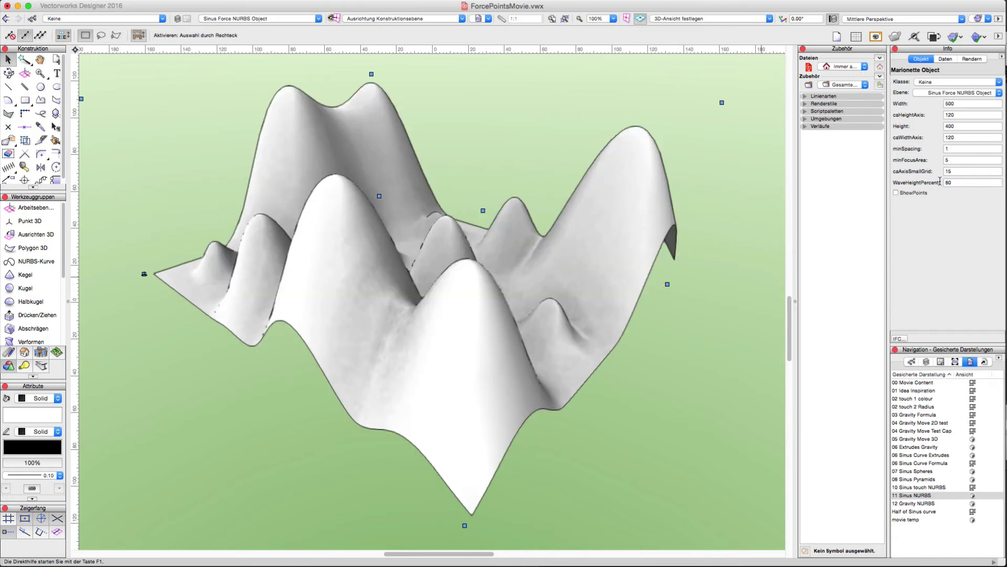
Set the NURBS landscape's WaveHeightPercent first to 10 and finally to 120, and deselect the landscape
{"action": "type", "text": "10"}
{"action": "key", "text": "Return"}
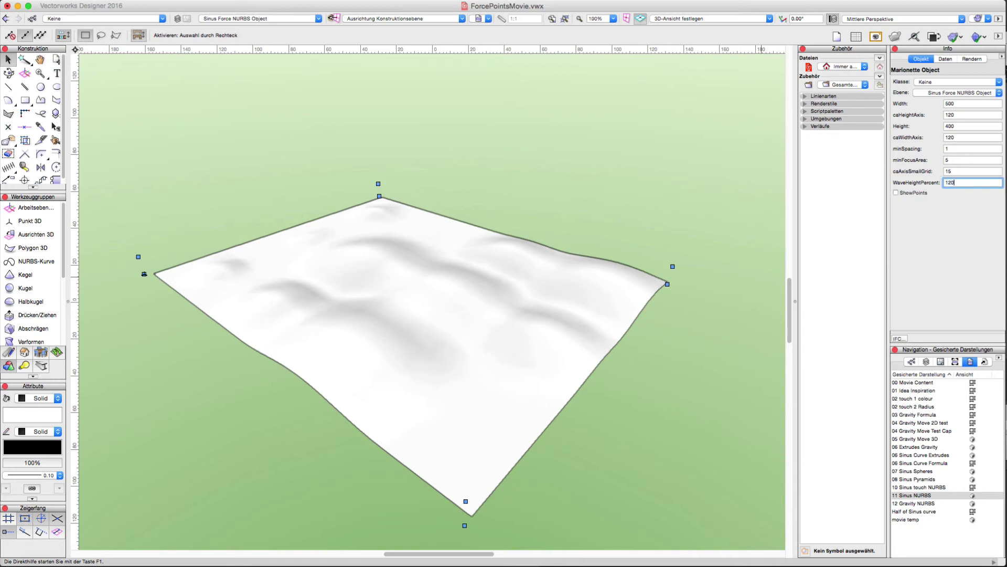
{"action": "key", "text": "Return"}
{"action": "left_click", "coordinate": [565, 20]}
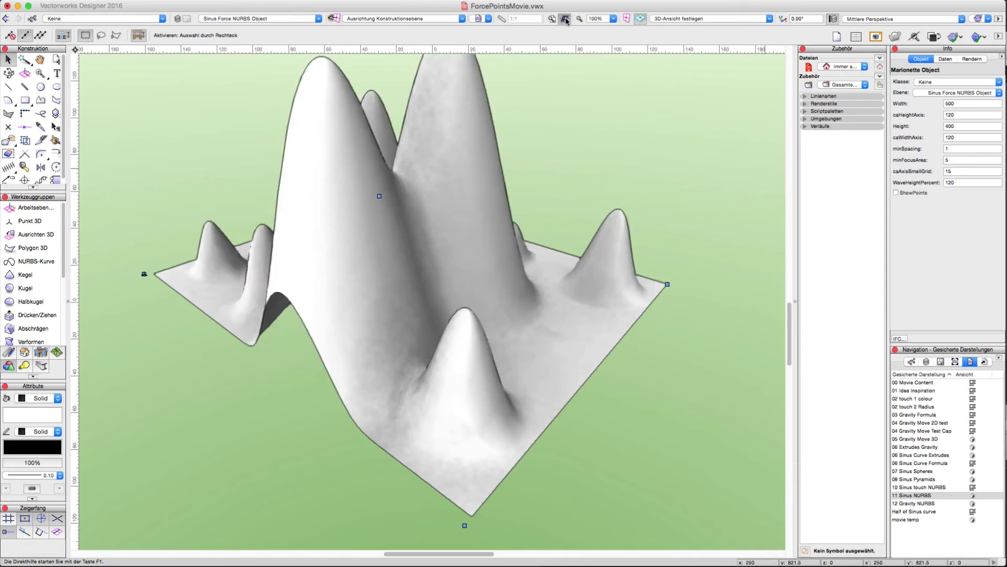
{"action": "left_click", "coordinate": [600, 98]}
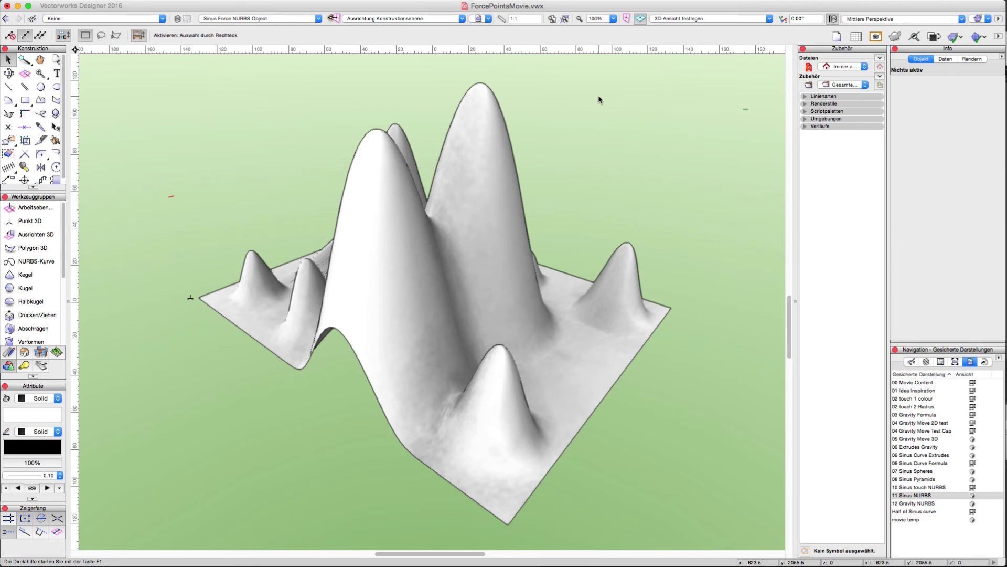
Restore the saved view 12 Gravity NURBS and set the gravity surface's cutheight first to 120 and finally to 10
{"action": "double_click", "coordinate": [925, 505]}
{"action": "left_click", "coordinate": [631, 378]}
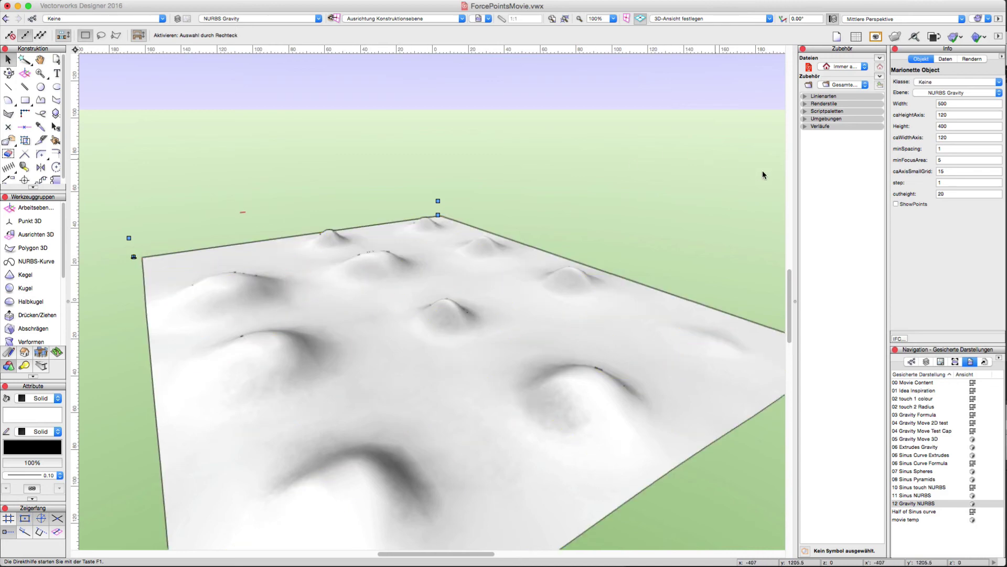
{"action": "left_click", "coordinate": [950, 195]}
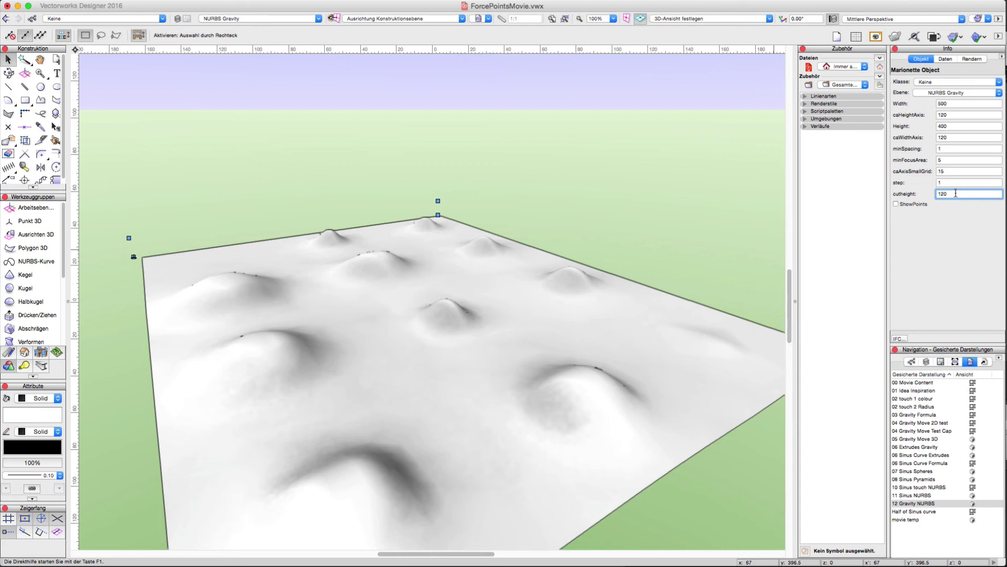
{"action": "key", "text": "Return"}
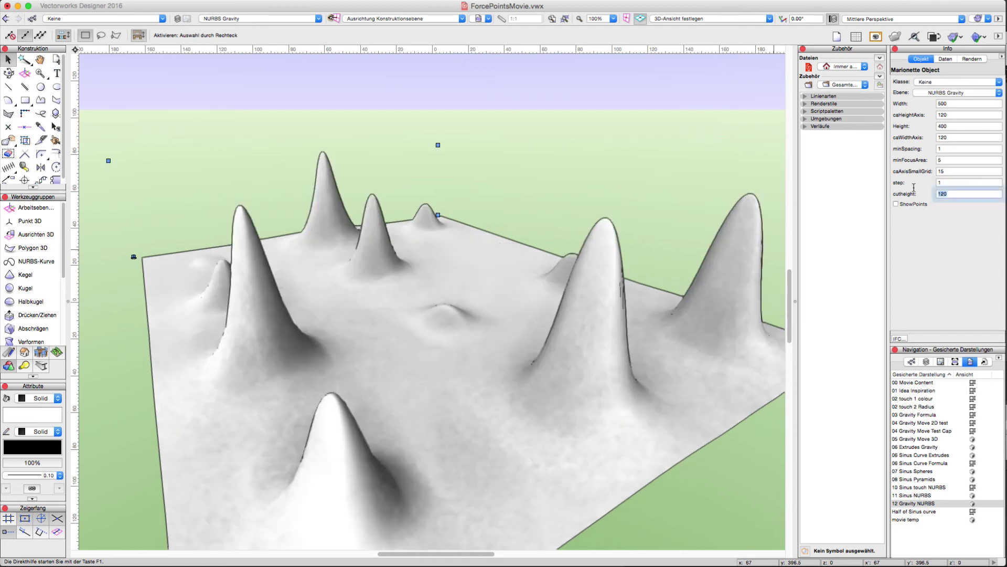
{"action": "type", "text": "10"}
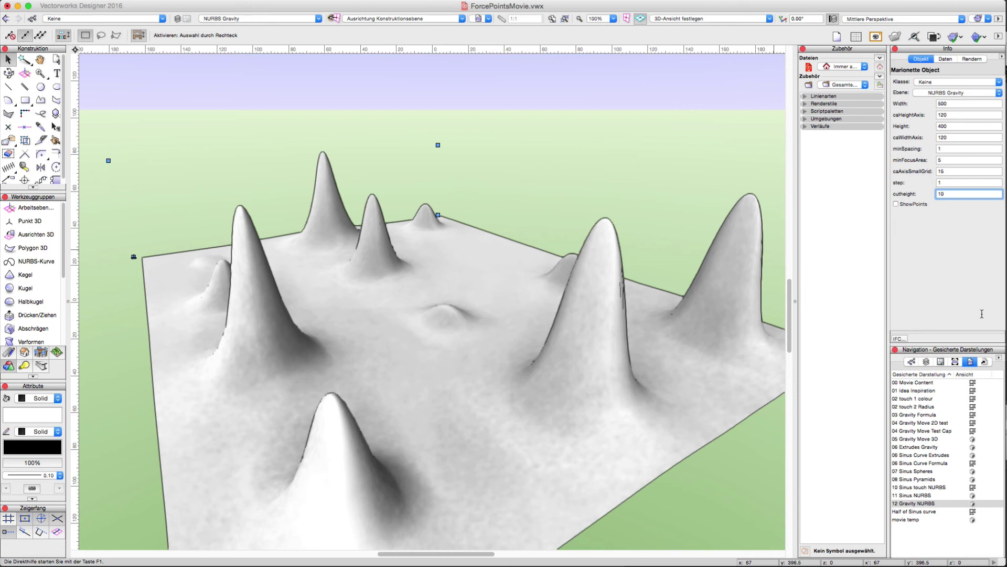
{"action": "key", "text": "Return"}
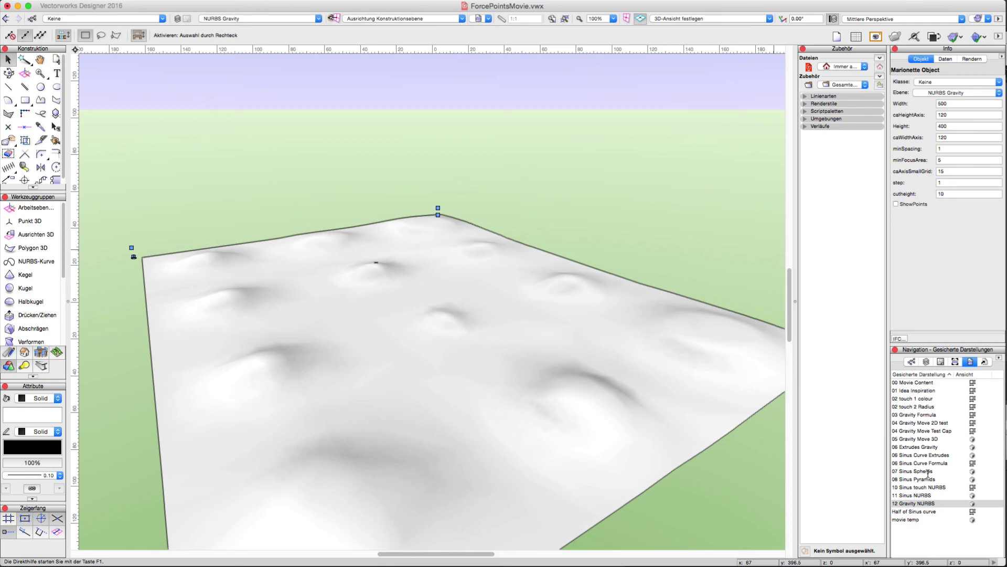
Restore the saved views 06 Extrudes Gravity, 06 Sinus Curve Formula and 07 Sinus Spheres one after another
{"action": "double_click", "coordinate": [918, 447]}
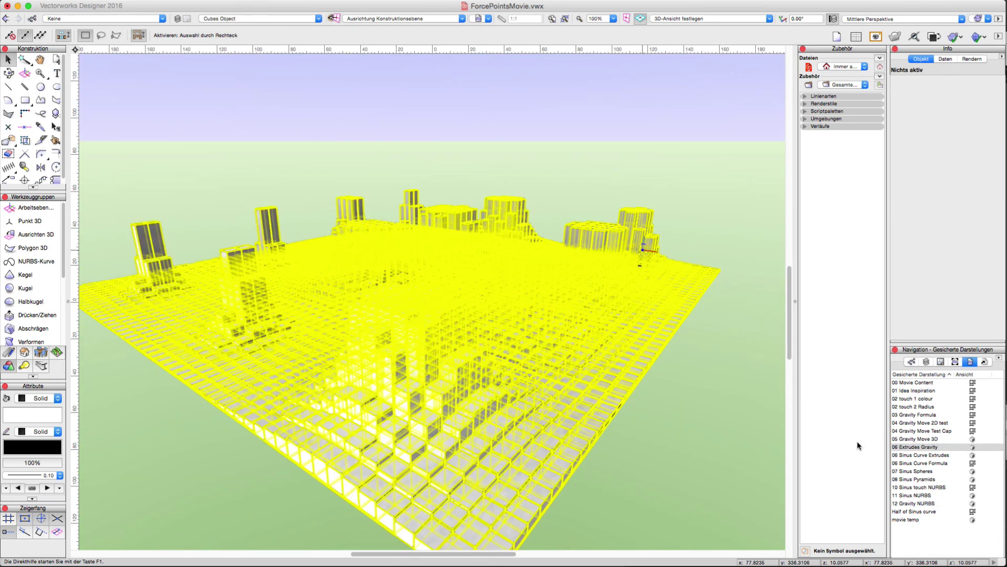
{"action": "left_click", "coordinate": [913, 463]}
{"action": "double_click", "coordinate": [913, 464]}
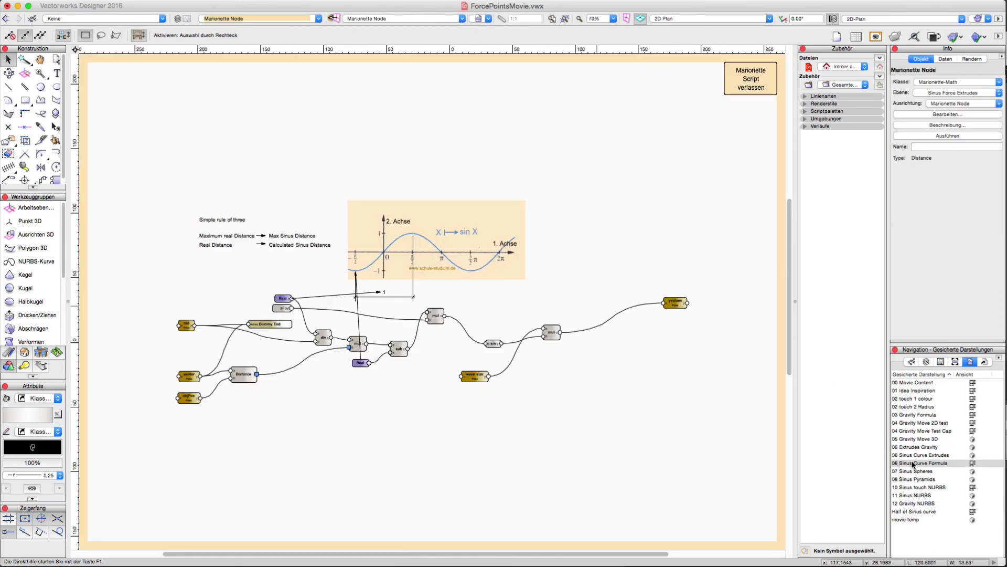
{"action": "left_click", "coordinate": [916, 472]}
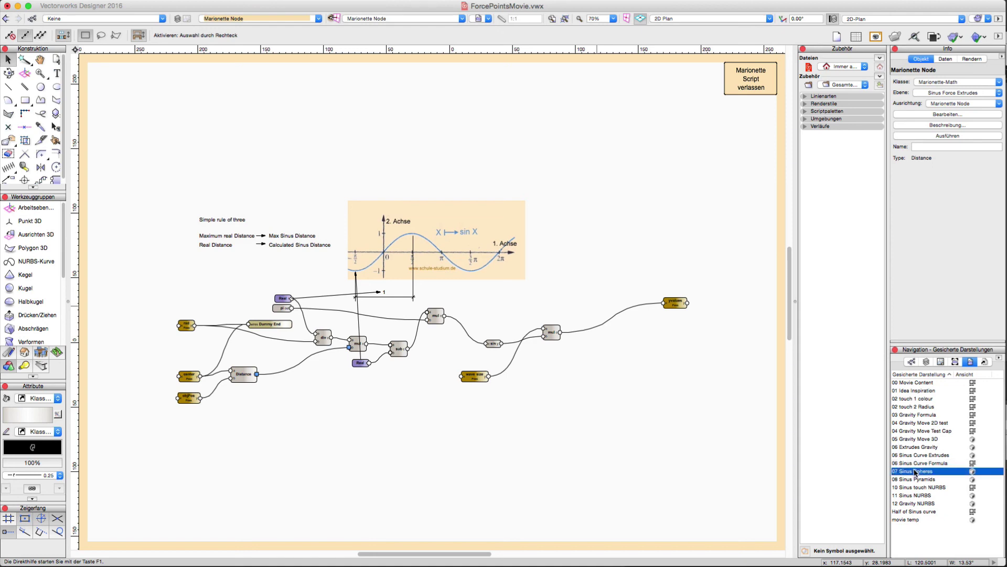
{"action": "double_click", "coordinate": [916, 472]}
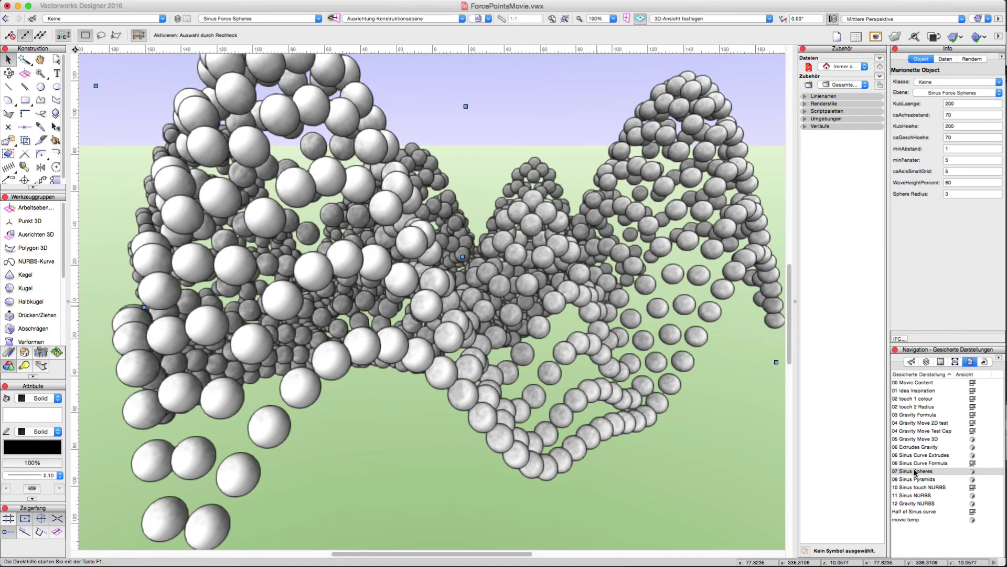